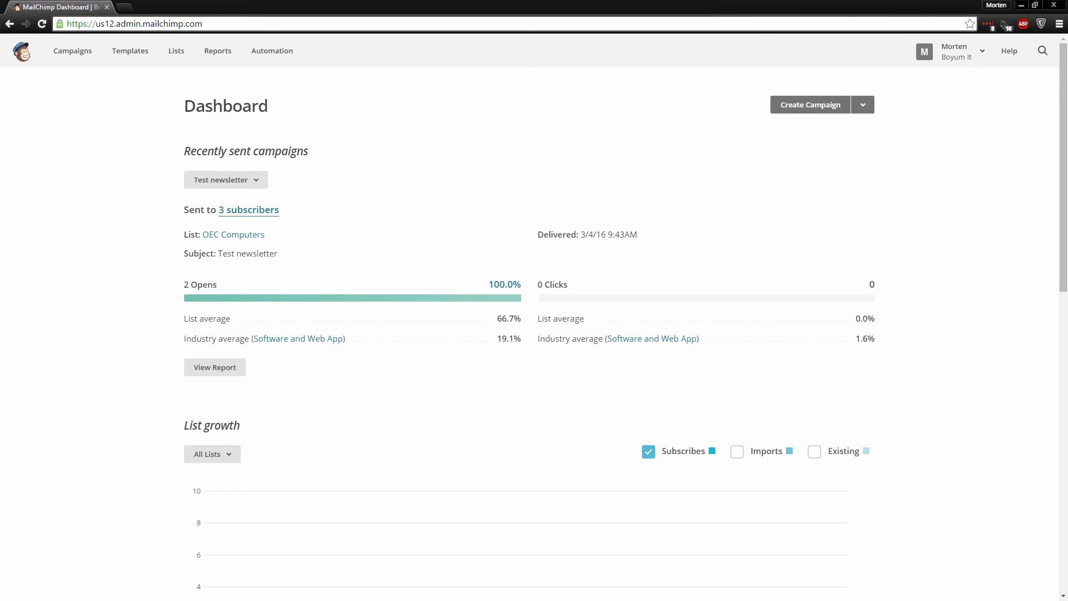
Step: Open the API keys page in the extras of the MailChimp account
click(946, 58)
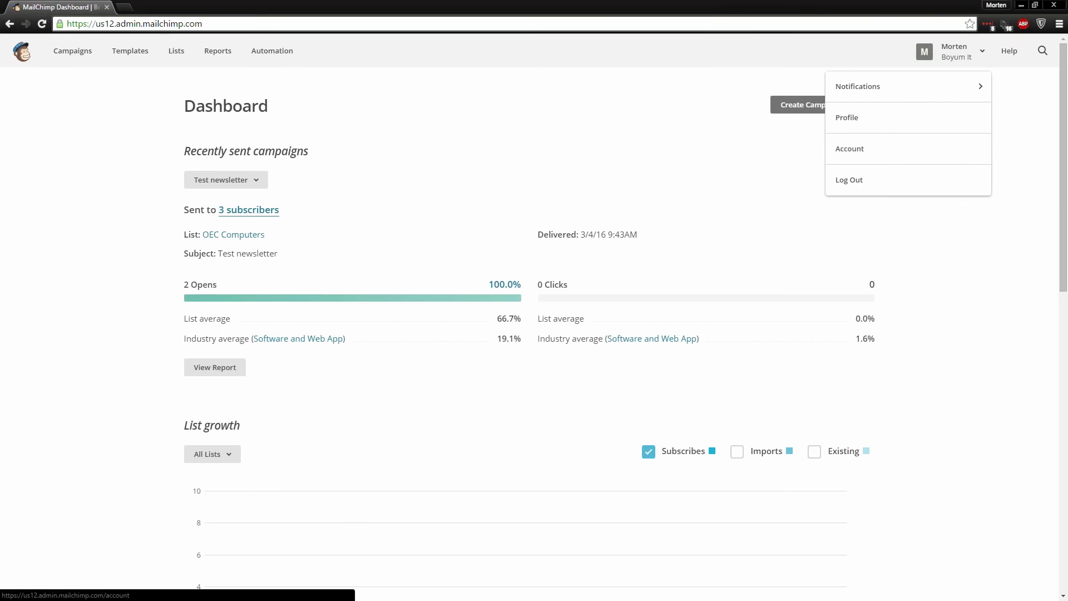
click(851, 153)
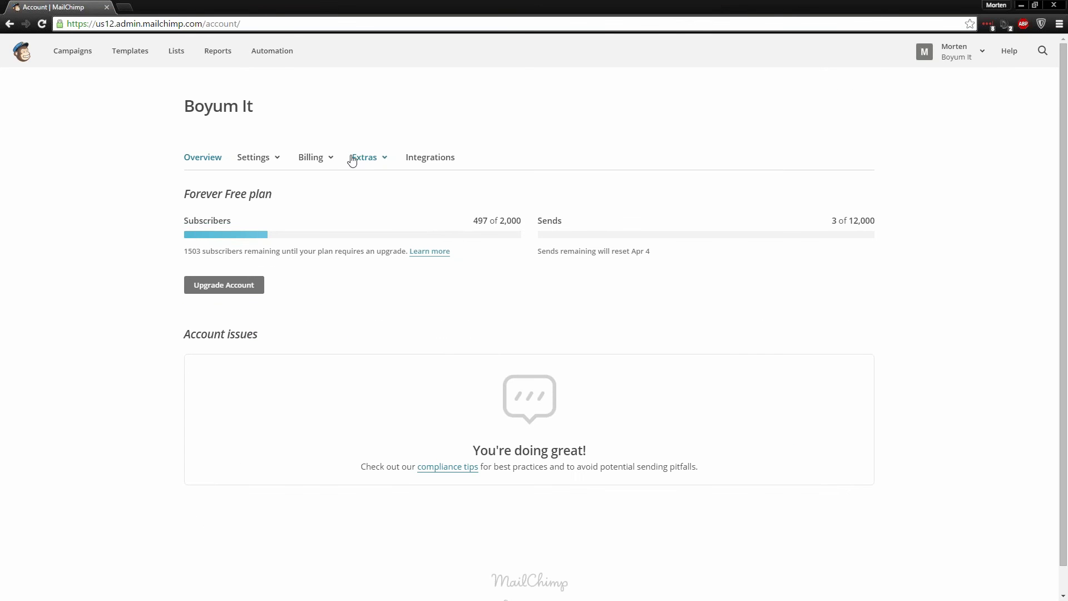
click(374, 160)
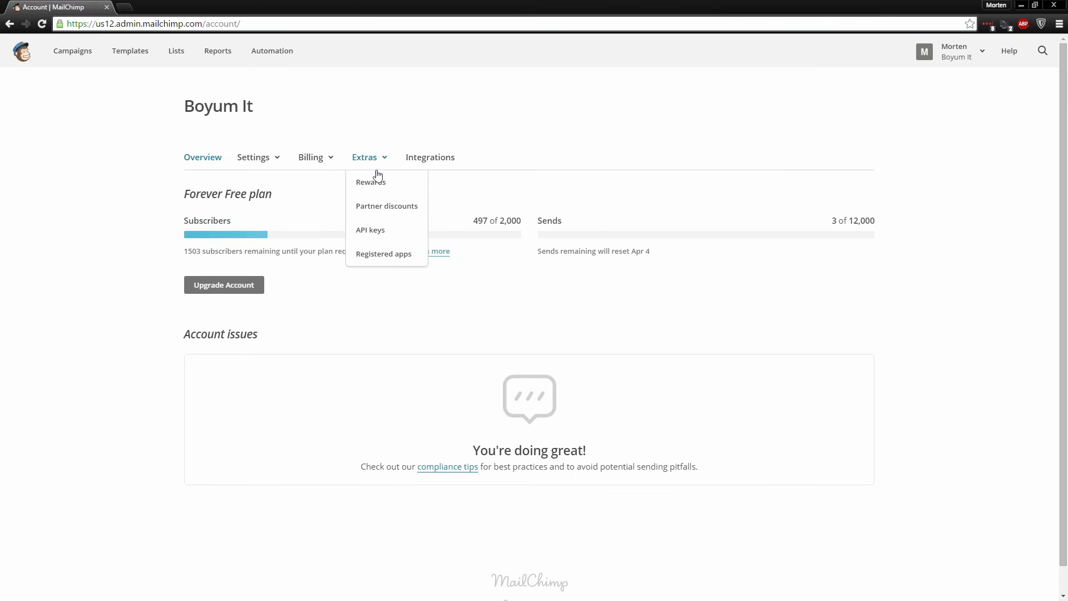
click(368, 240)
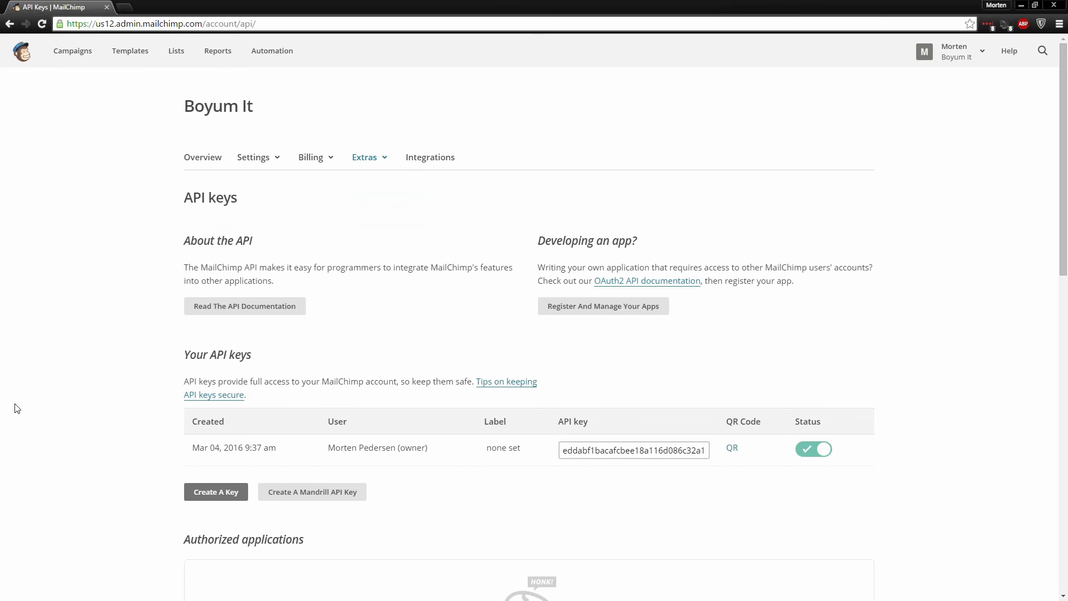
Step: Switch to SAP Business One and open the B1 MailChimp configuration in the B1 Usability Package add-on's module configuration
key(alt+Tab)
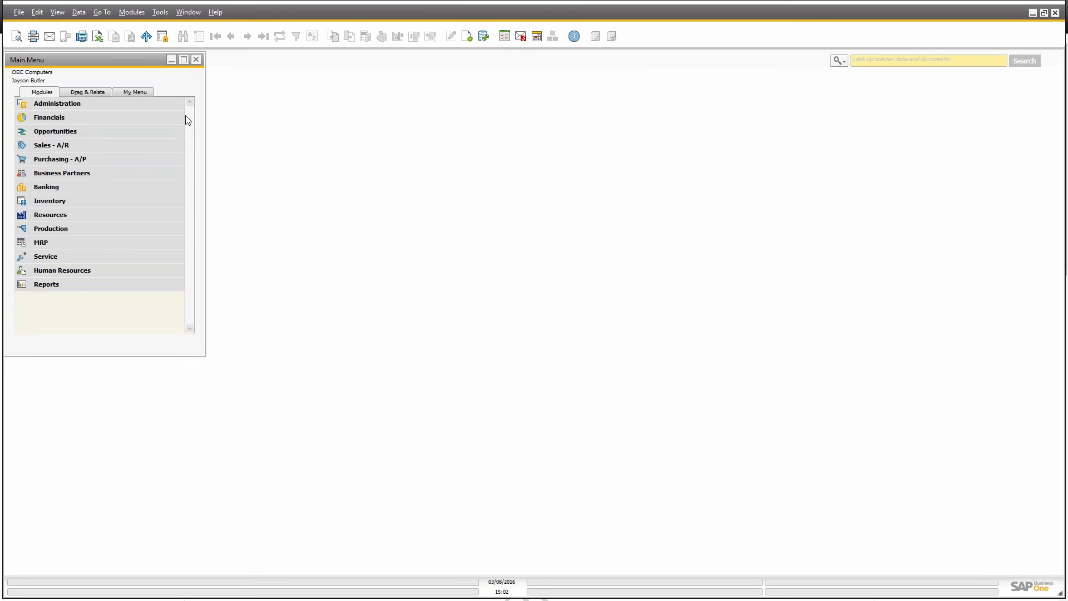
click(45, 102)
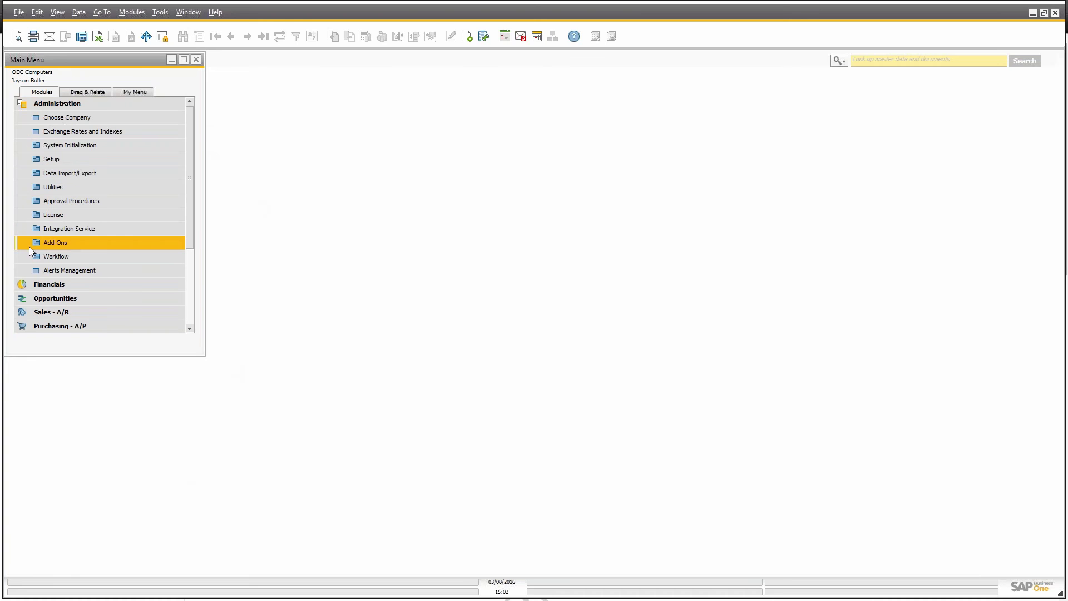
click(64, 246)
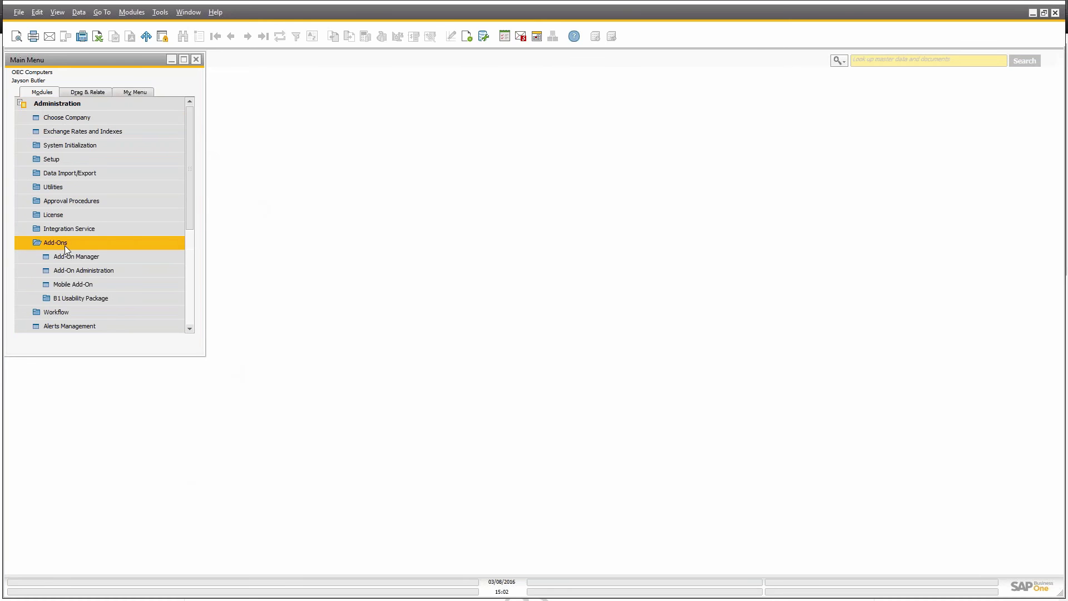
click(80, 298)
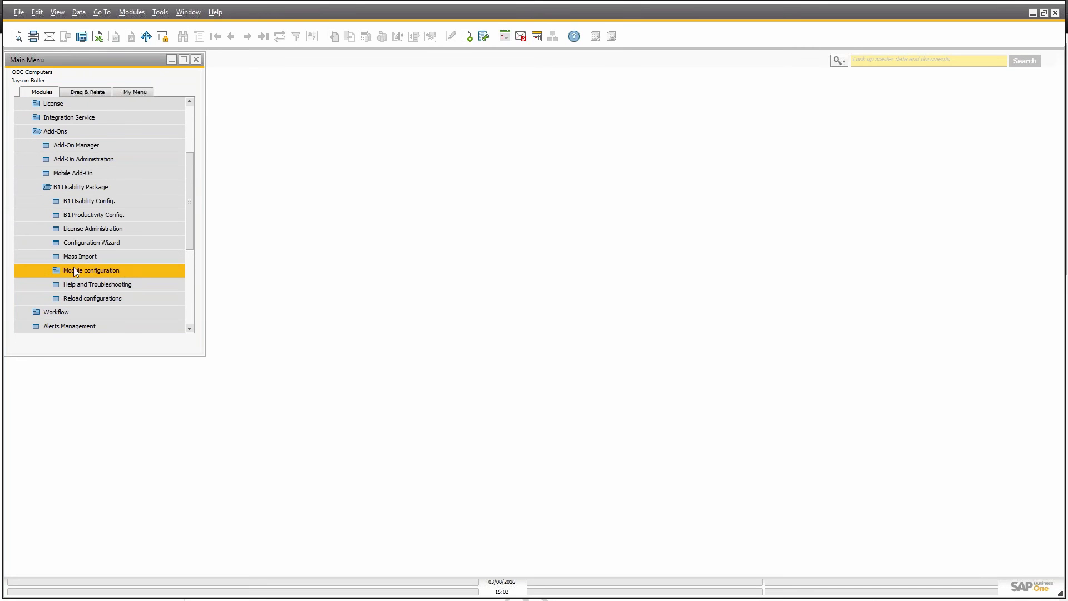
click(124, 271)
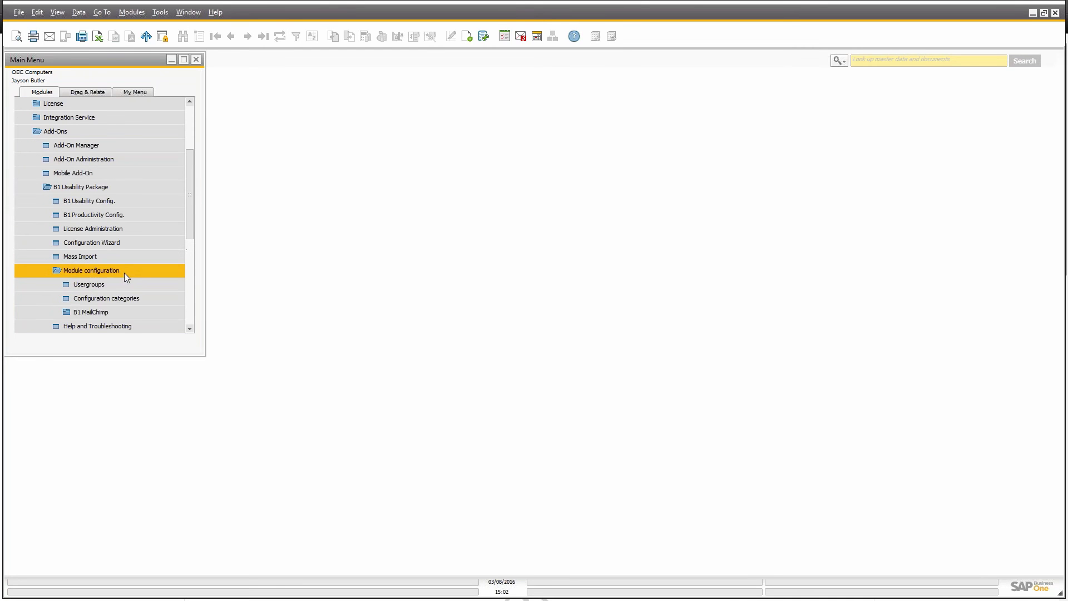
click(93, 311)
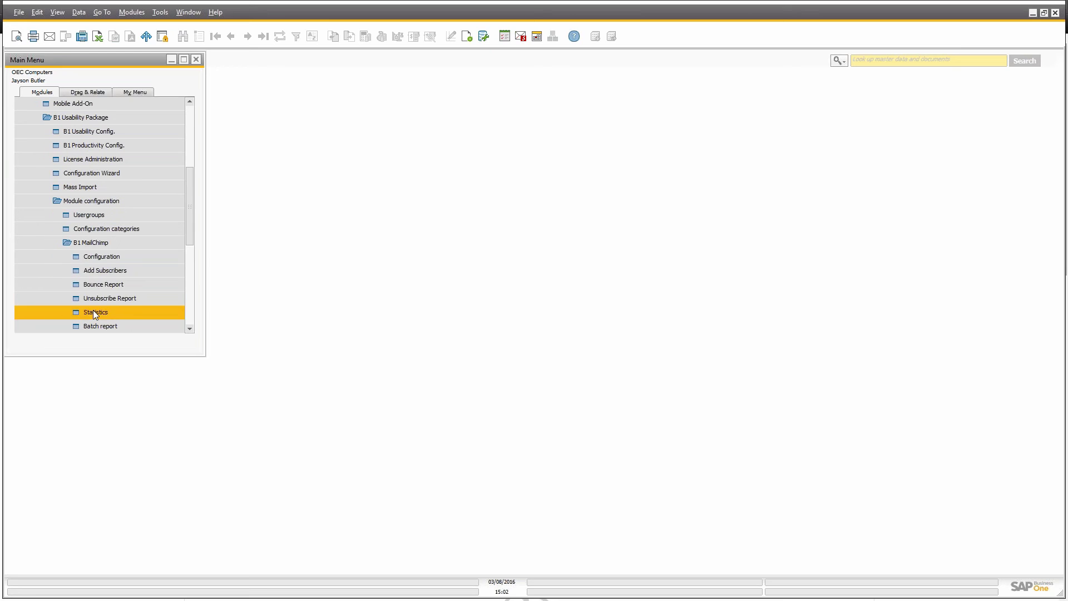
click(89, 258)
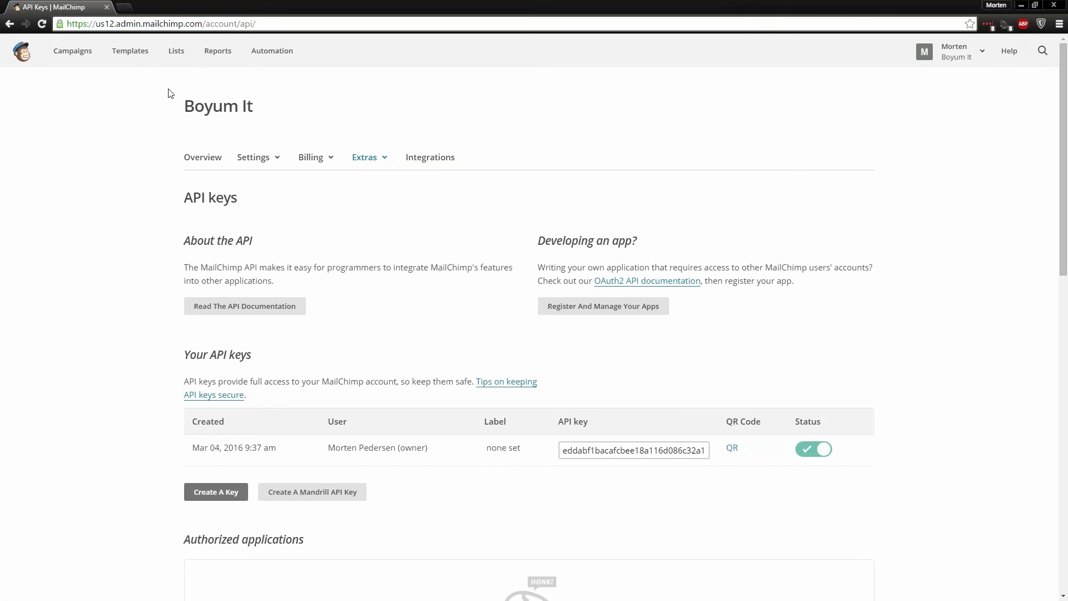
Step: Switch to MailChimp and examine the list fields and merge tags of the OEC Computers list, including the Company field
click(175, 55)
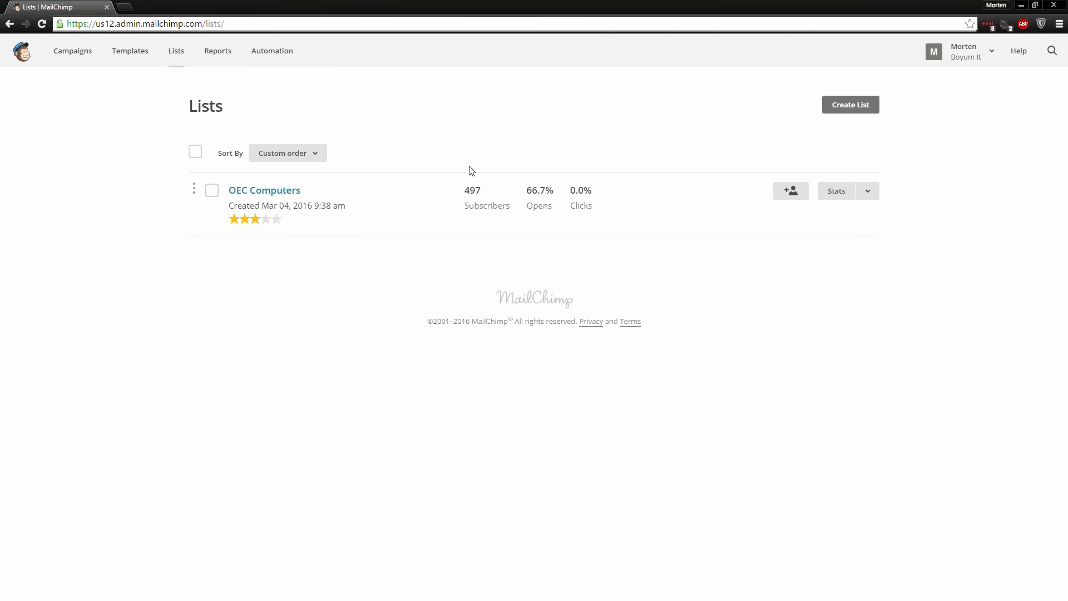
click(262, 195)
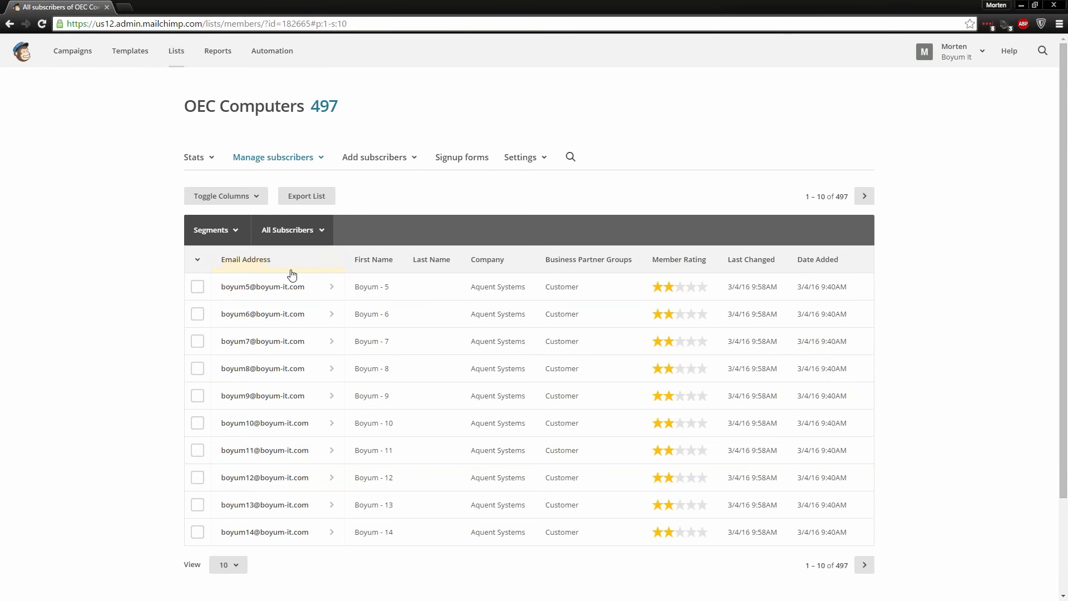
click(405, 165)
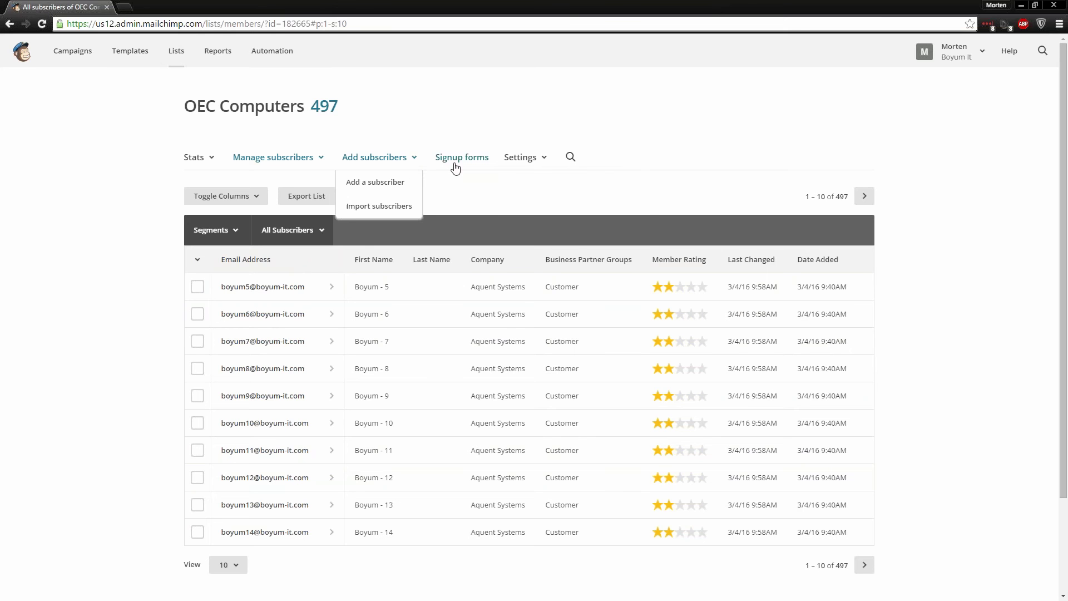
click(528, 159)
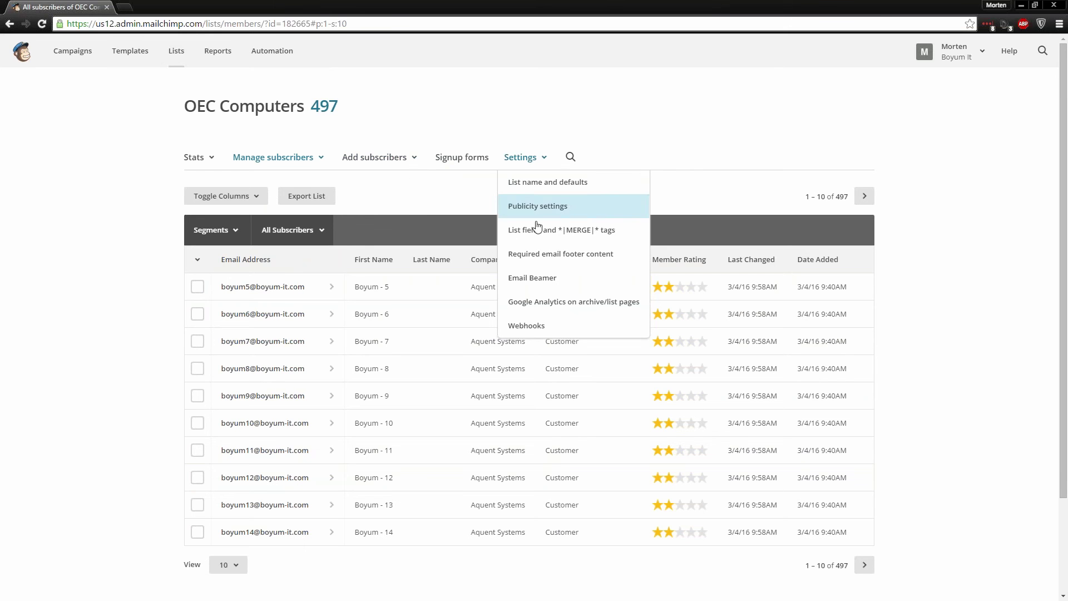
click(558, 230)
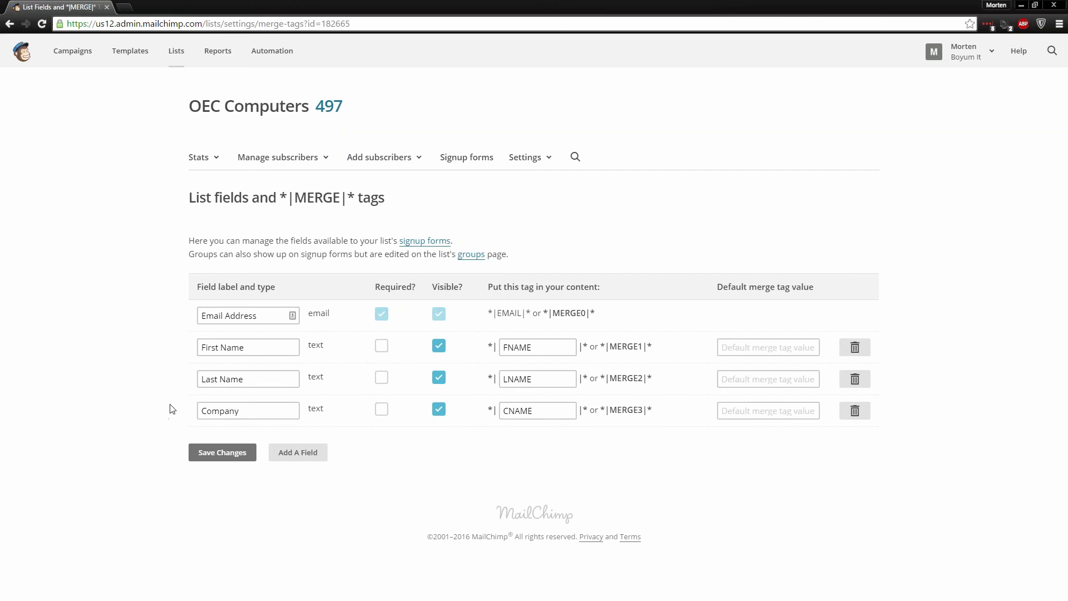
click(281, 410)
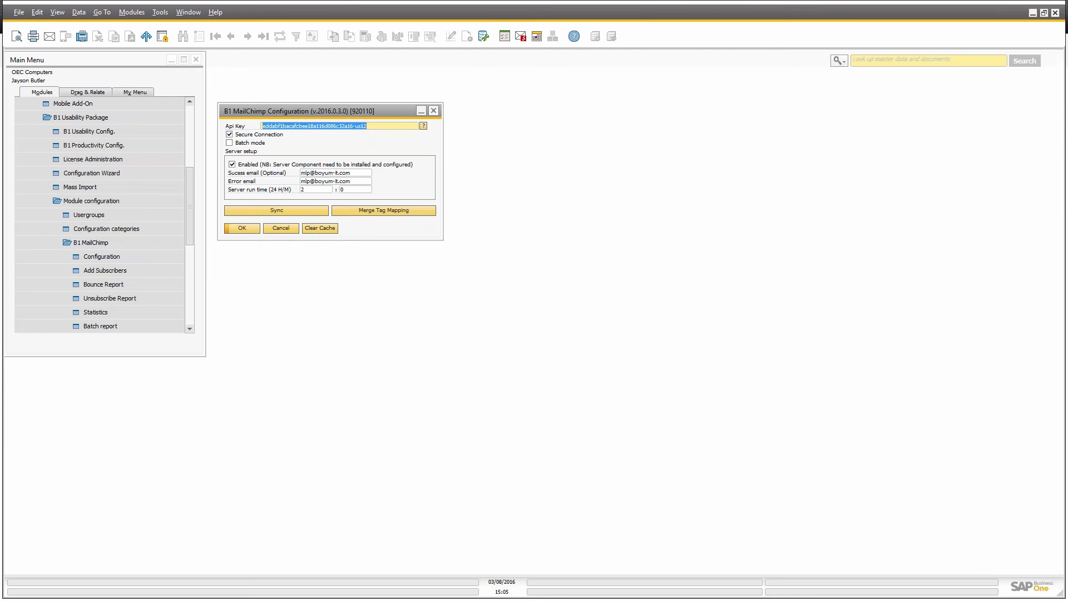
Step: Switch to SAP Business One and show the merge tag mapping for the OEC Computers list
click(371, 216)
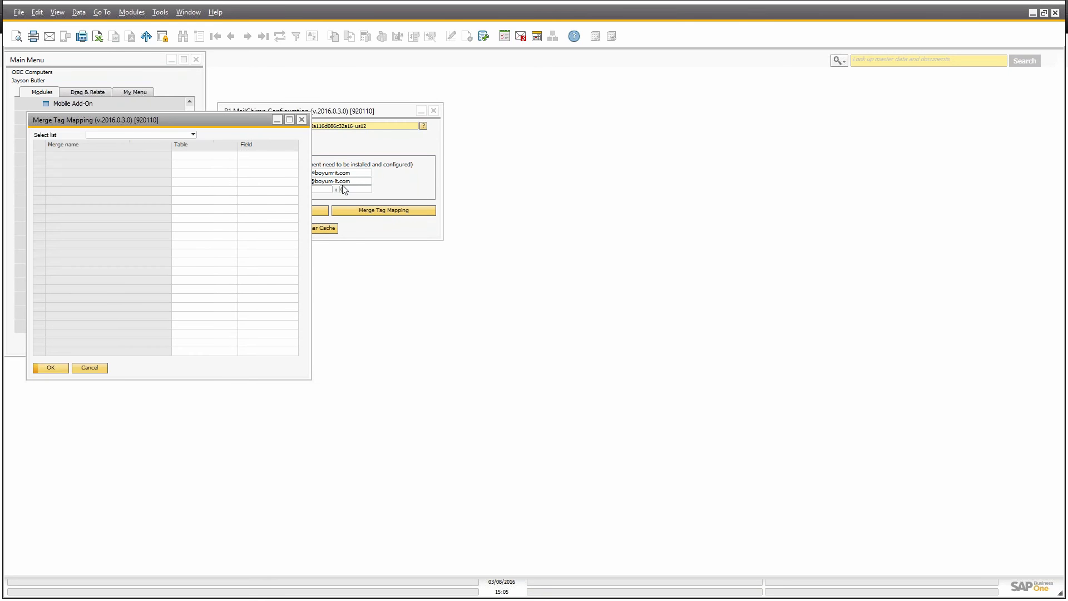
drag(226, 121, 407, 161)
click(302, 174)
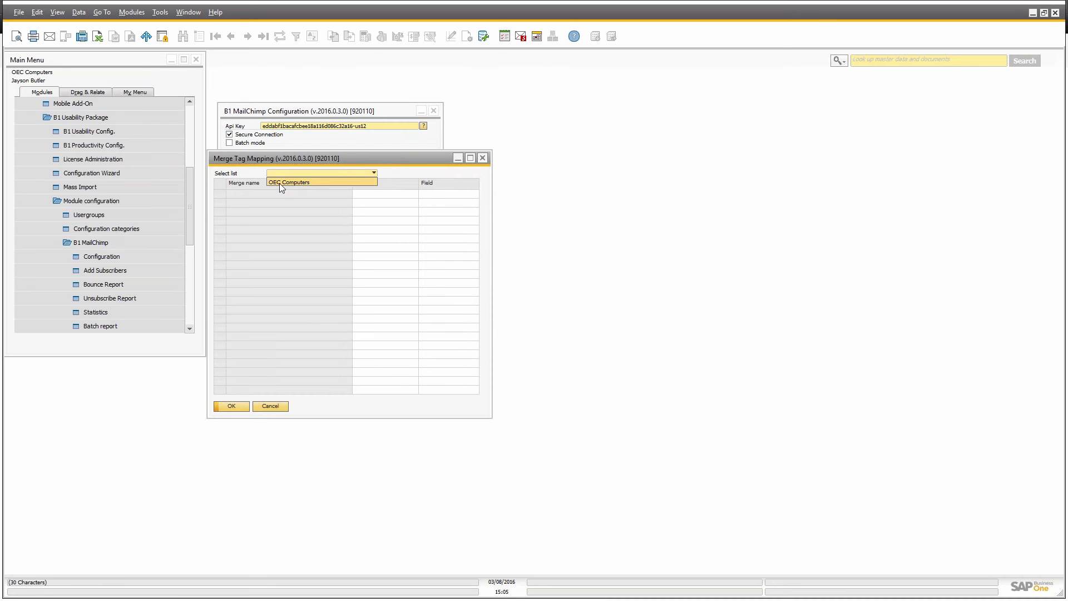
click(295, 180)
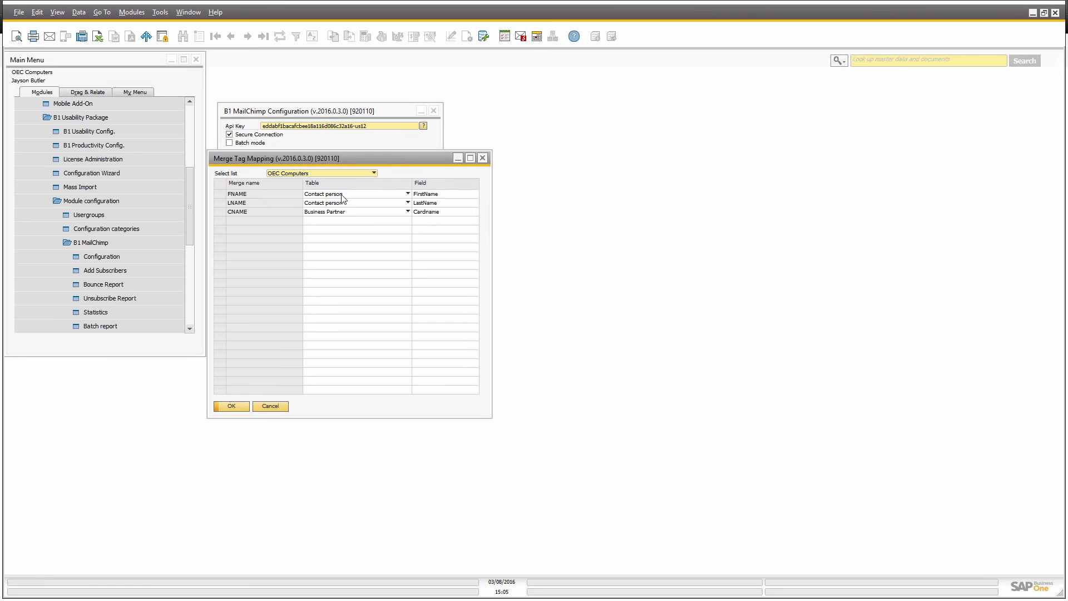
Step: Check which source tables are available for the FNAME merge tag, and close the mapping and the MailChimp configuration without saving
click(407, 194)
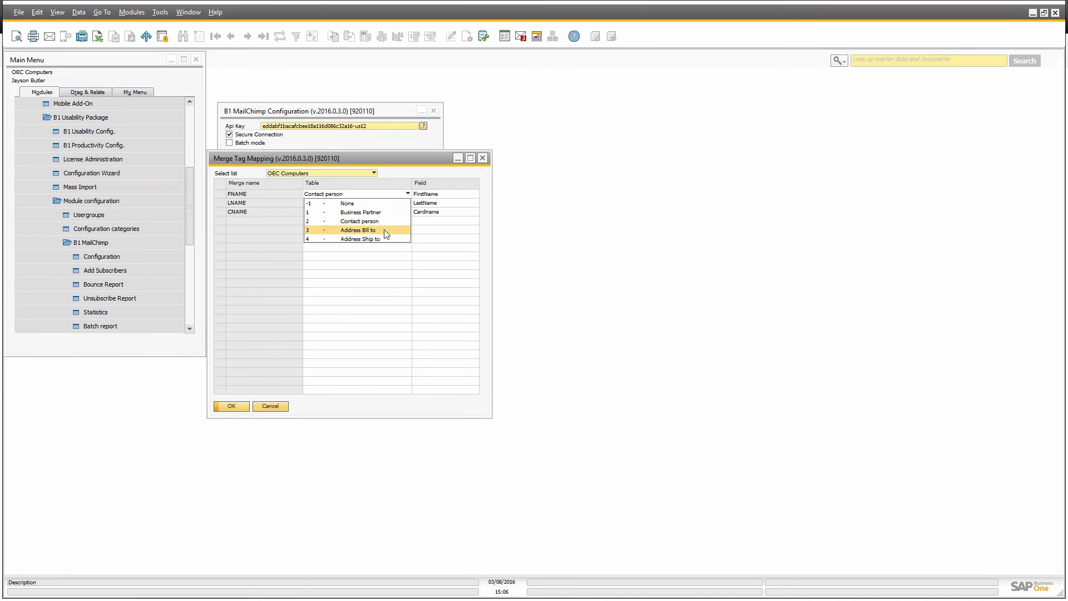
click(430, 241)
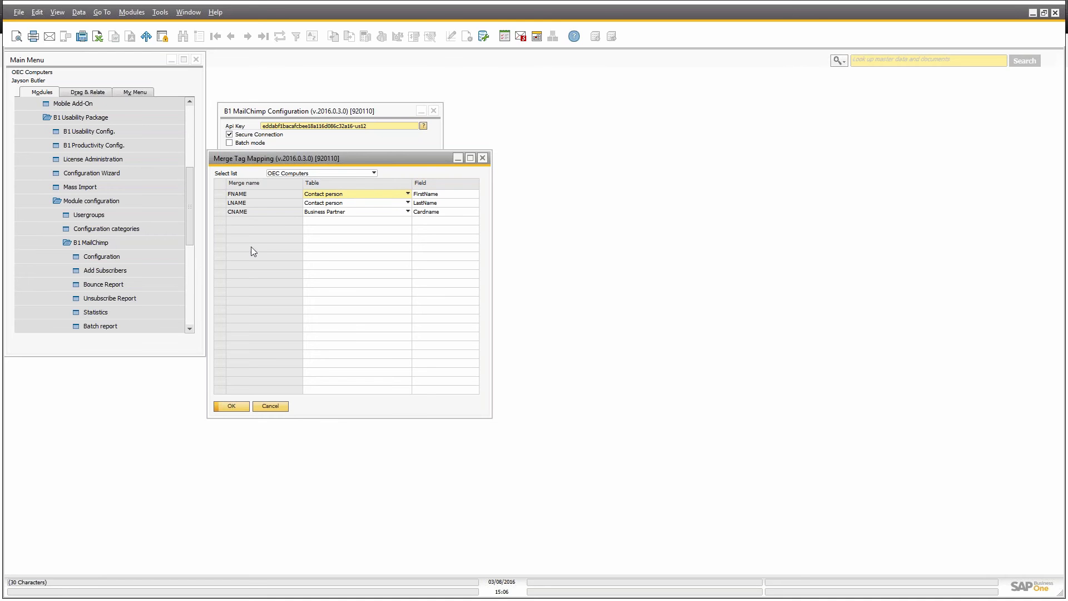
click(269, 407)
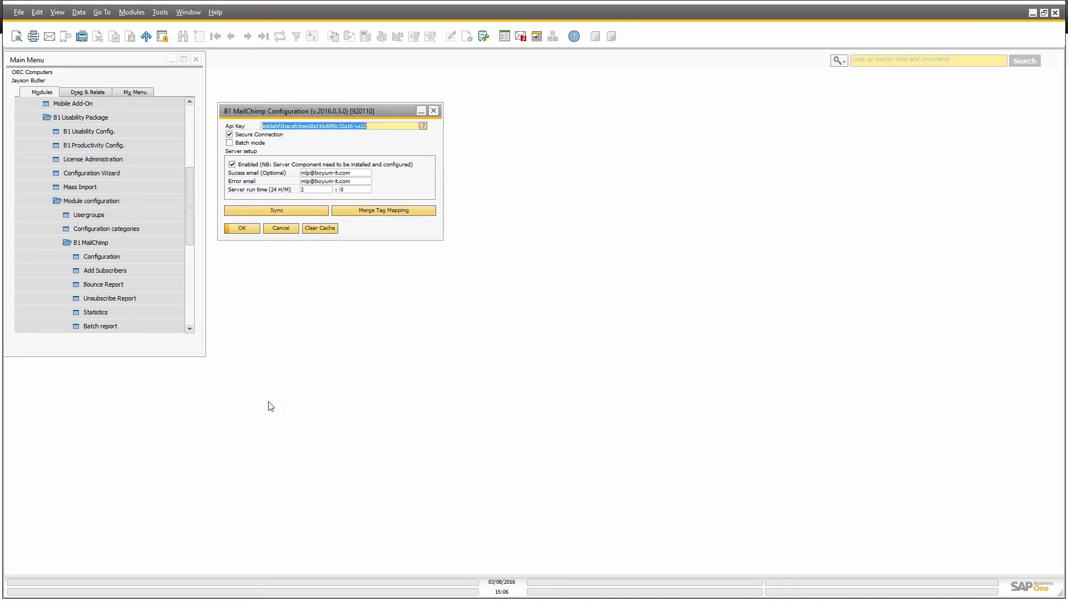
click(275, 231)
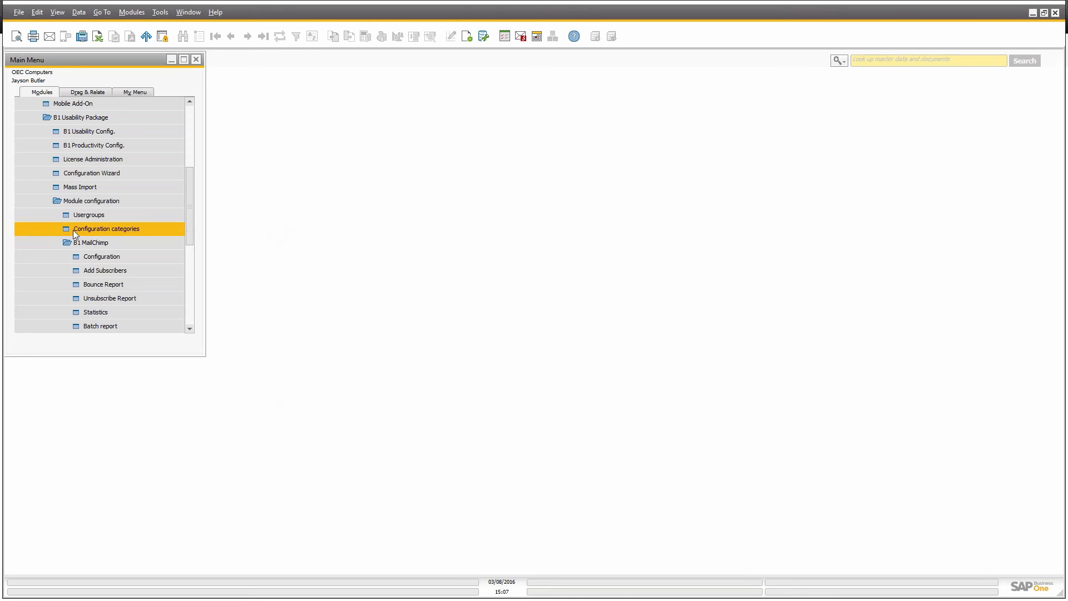
Step: Open the B1 MailChimp Add Subscribers window and look through the contacts available for inclusion
scroll(105, 242, down, 1)
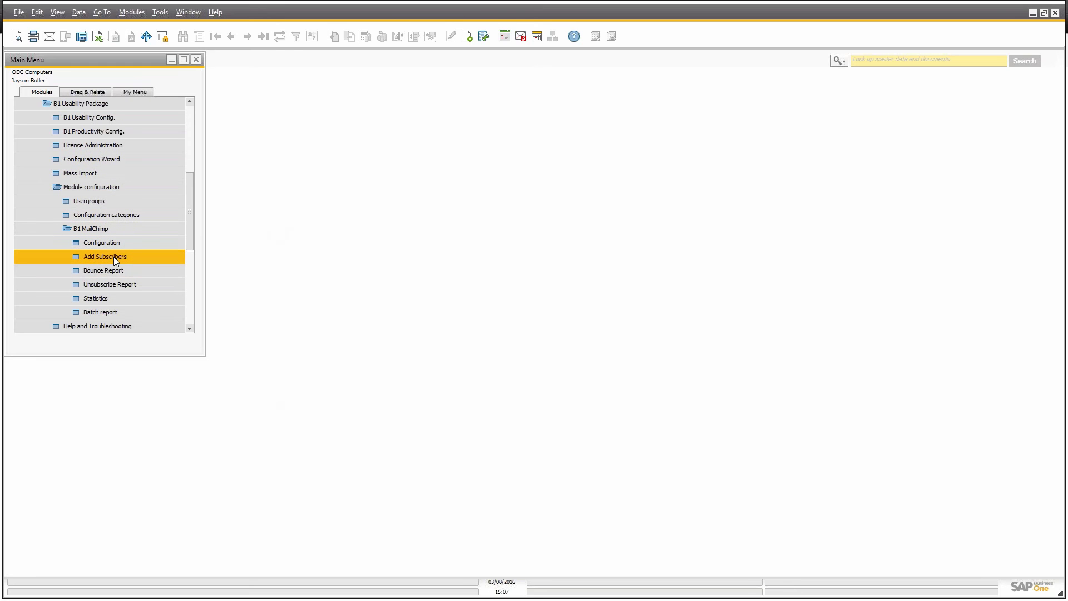
click(114, 256)
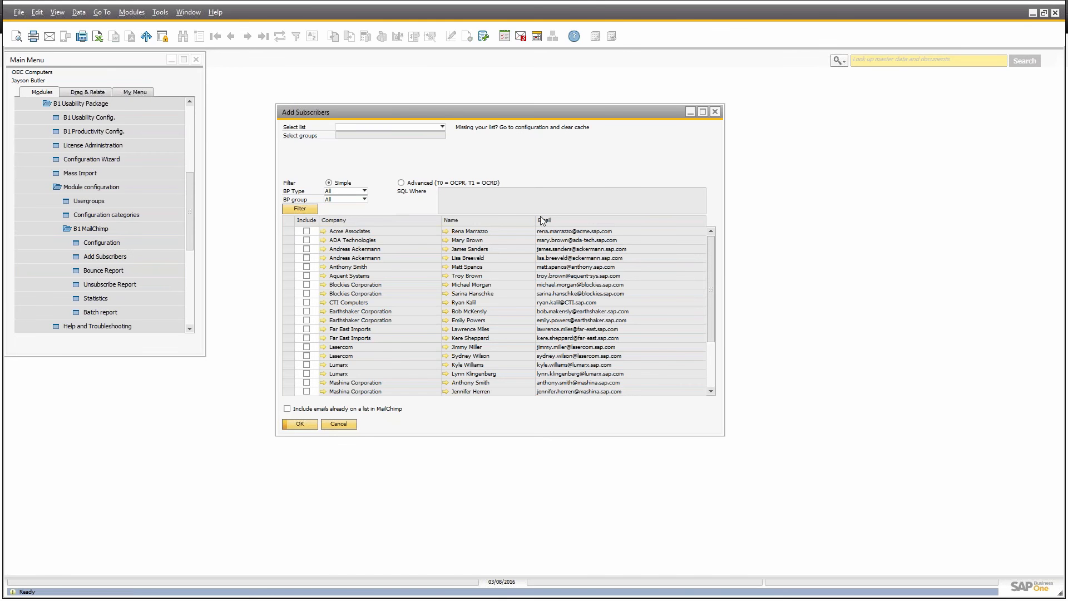
drag(713, 259, 714, 233)
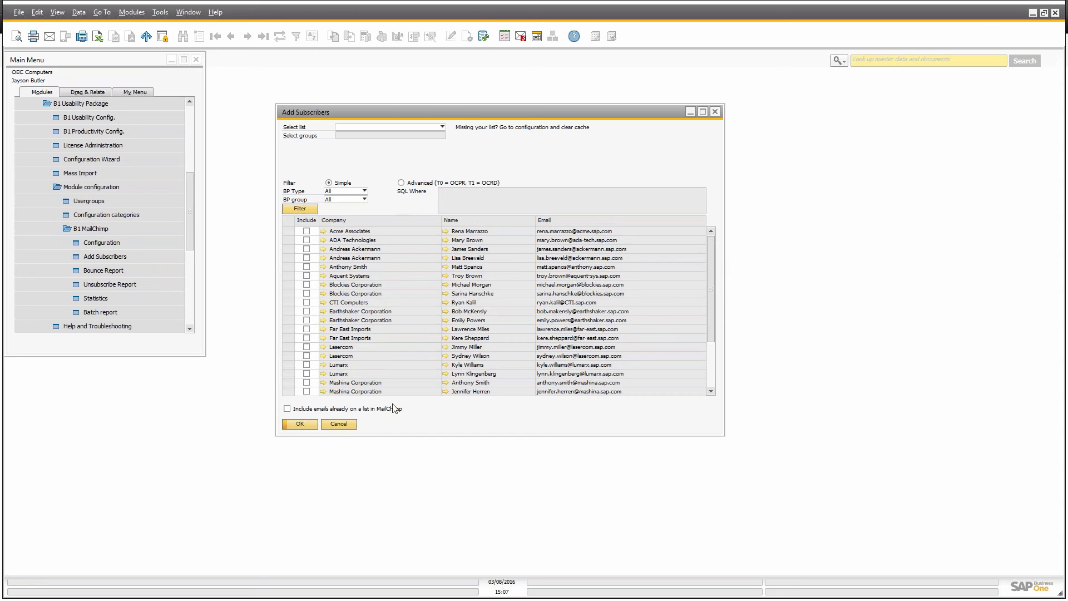
scroll(641, 301, down, 1)
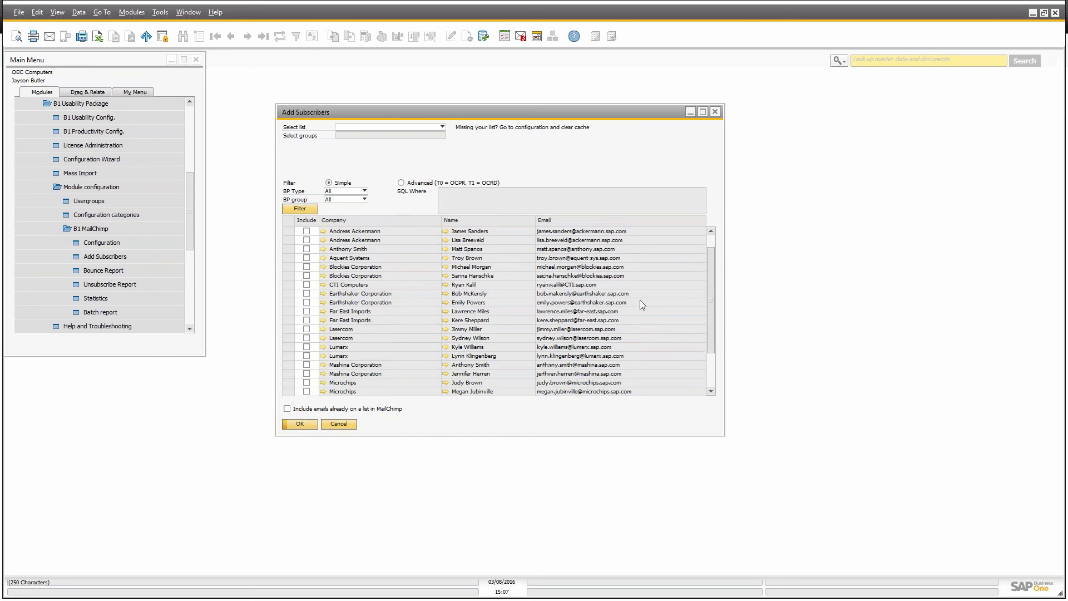
scroll(637, 323, up, 1)
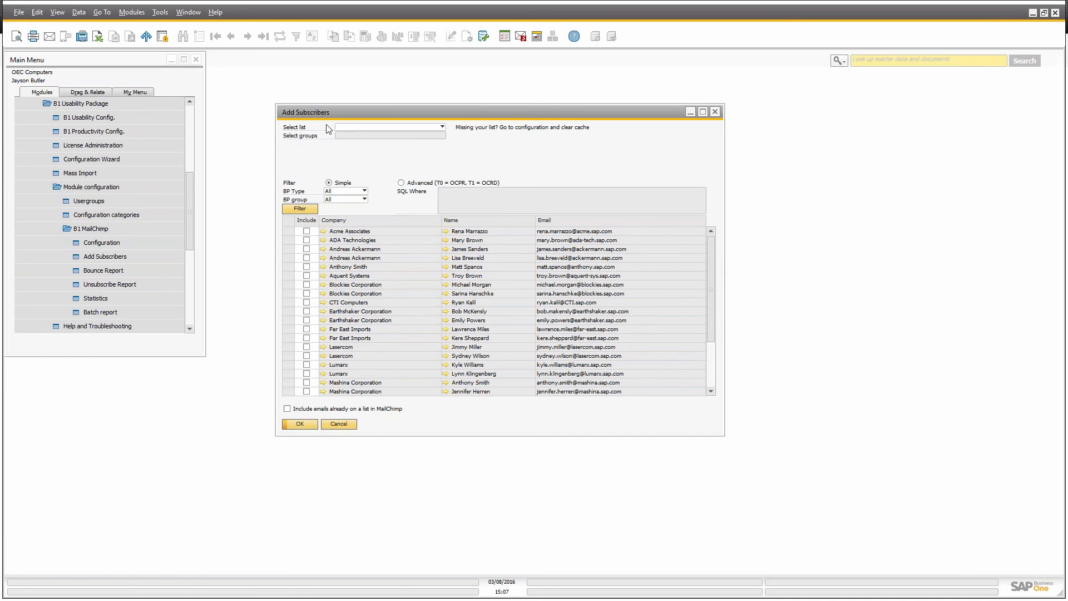
Step: Choose OEC Computers as the list for the new subscribers and show its selectable groups
click(349, 127)
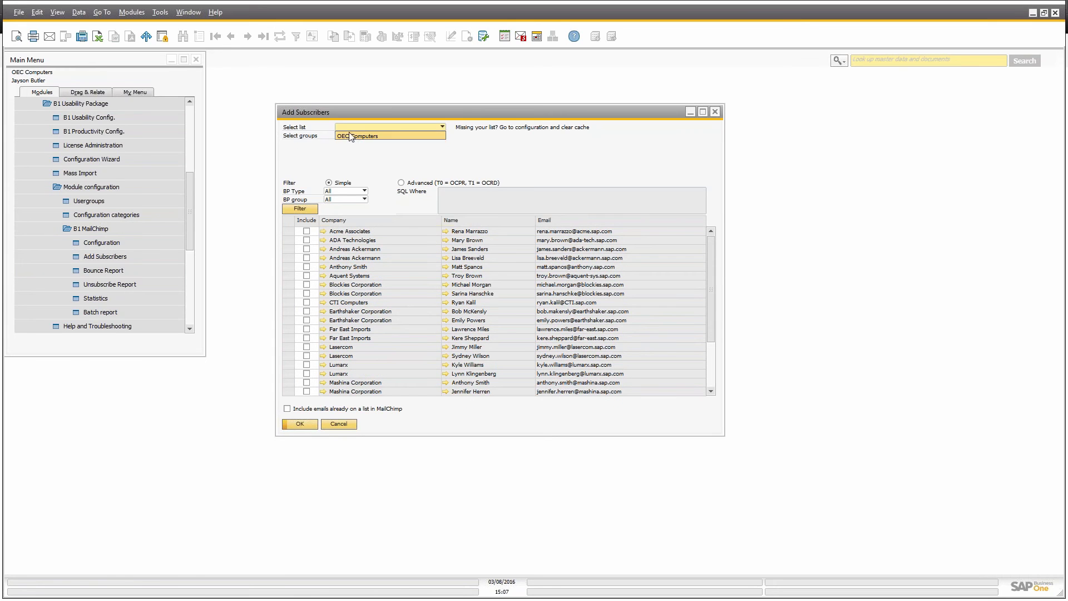
click(353, 137)
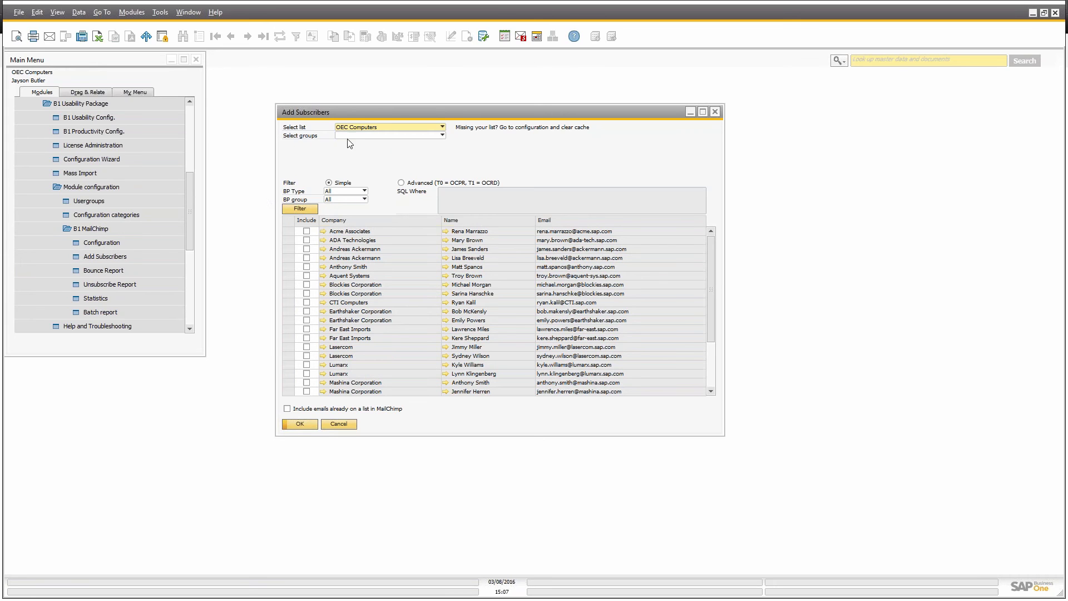
click(349, 136)
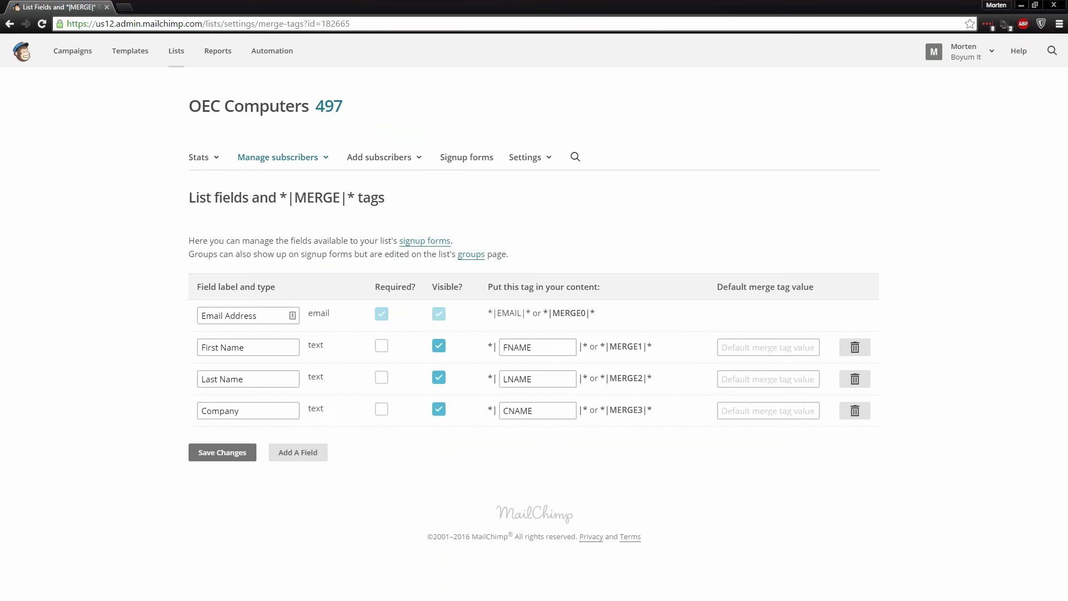
Step: Switch to MailChimp and open the groups page for managing the OEC Computers list's subscribers
click(541, 157)
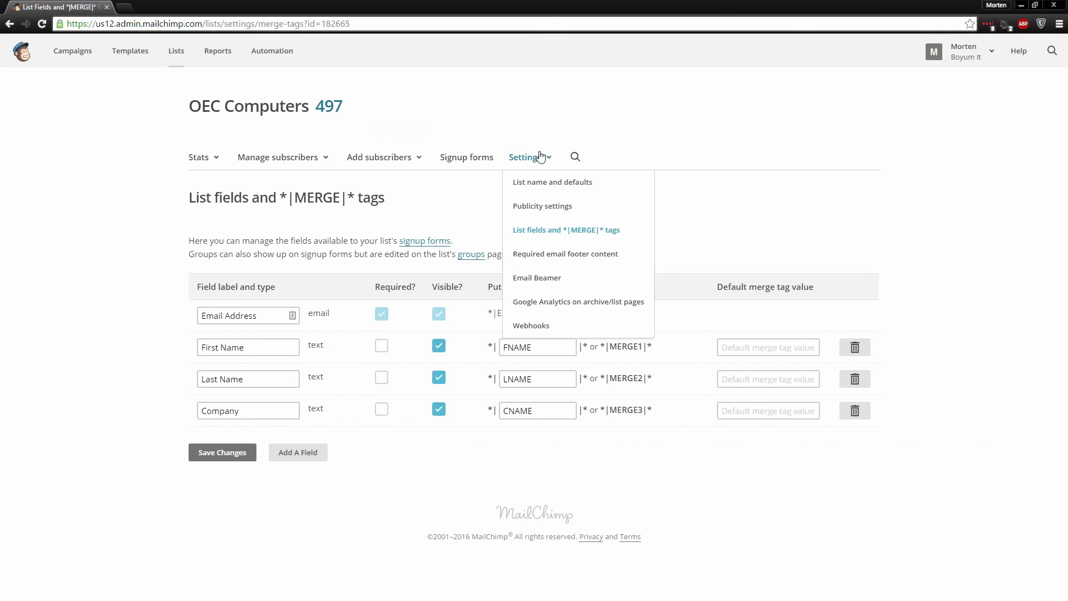
click(296, 158)
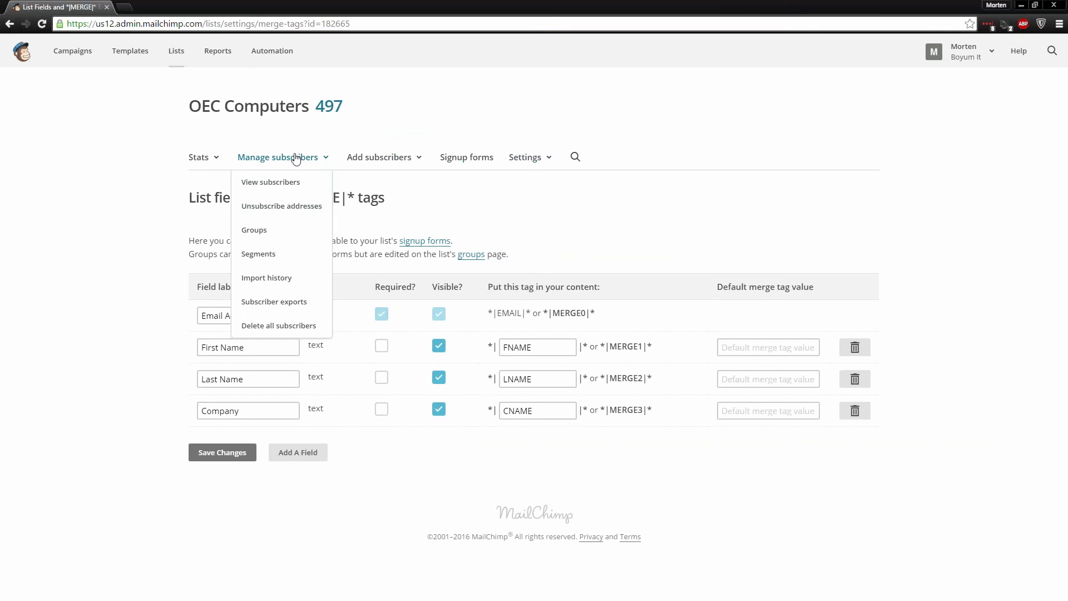
click(251, 230)
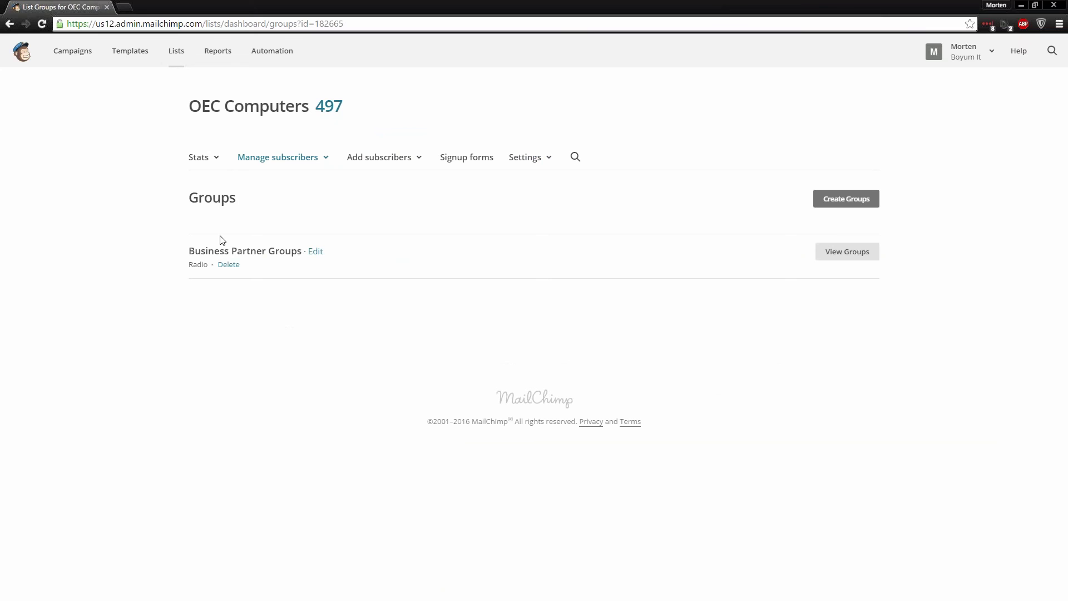
Step: Inspect the subgroups under Business Partner Groups and the options for creating new groups, leaving the group name as it is
click(312, 255)
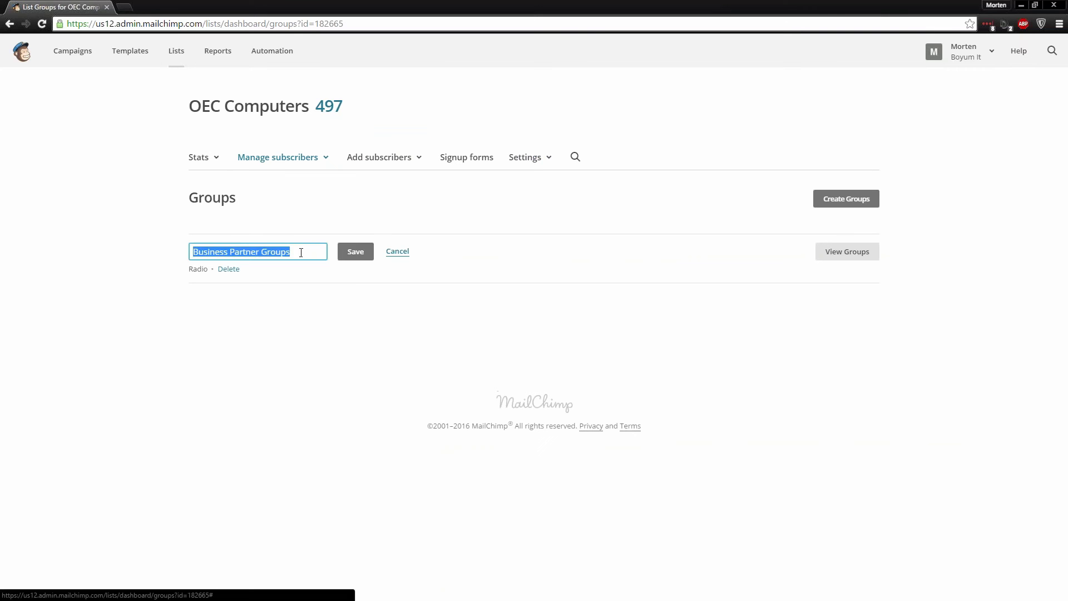
click(303, 287)
click(356, 251)
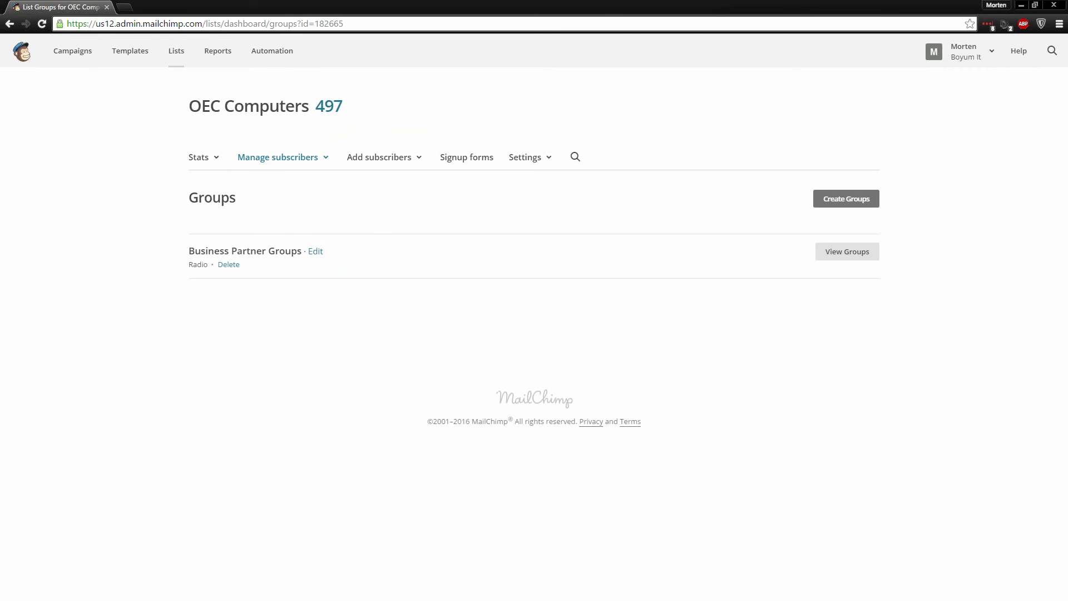
click(848, 252)
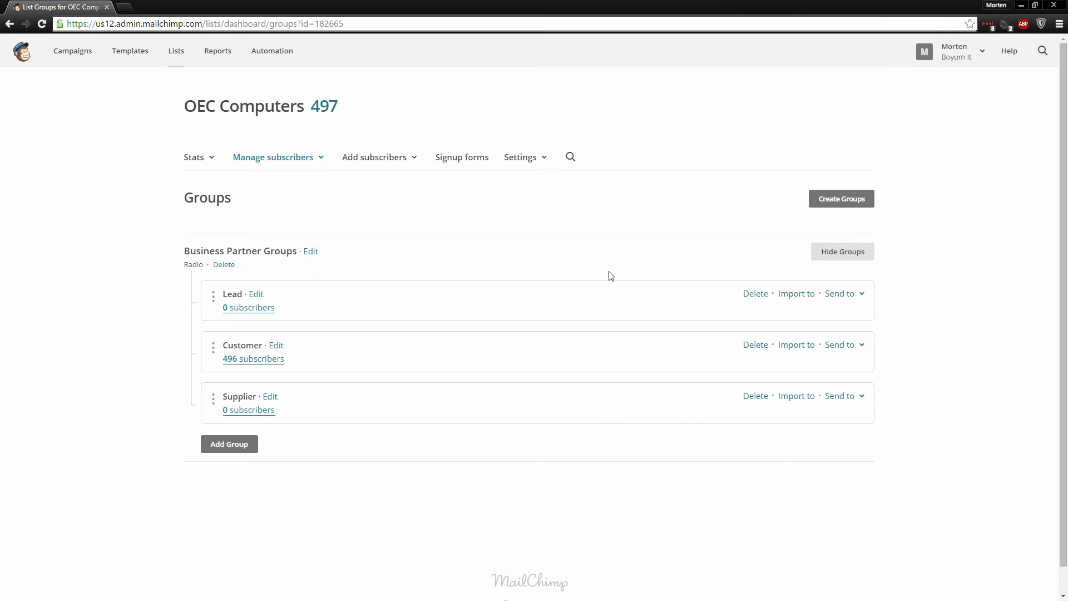
click(850, 205)
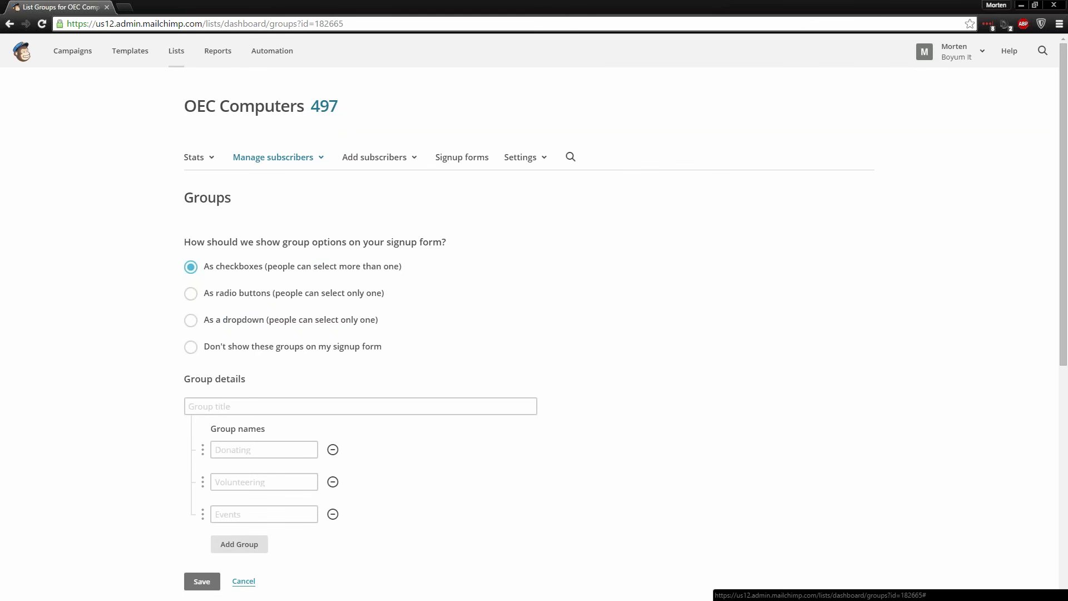
click(244, 581)
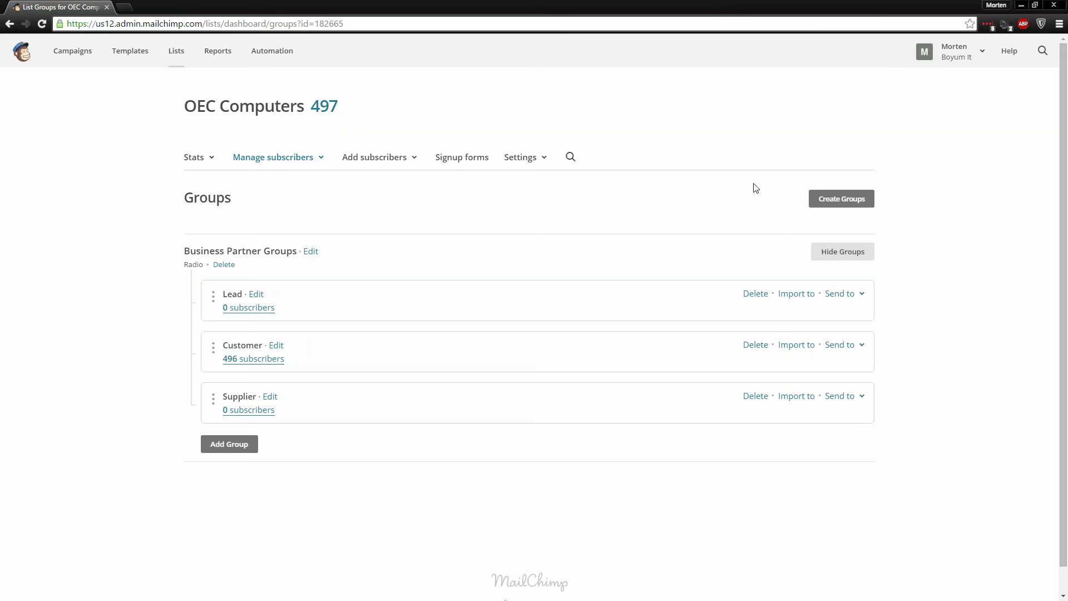
Step: Return to SAP Business One and choose Business Partner Groups with the Customer sub group for the new subscribers
click(1024, 5)
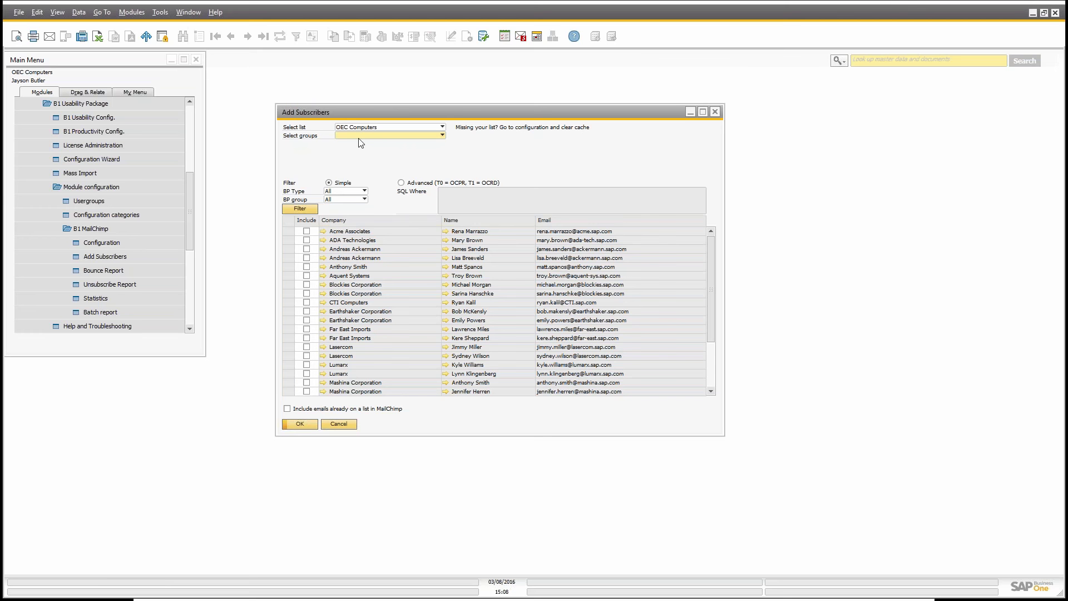
click(422, 136)
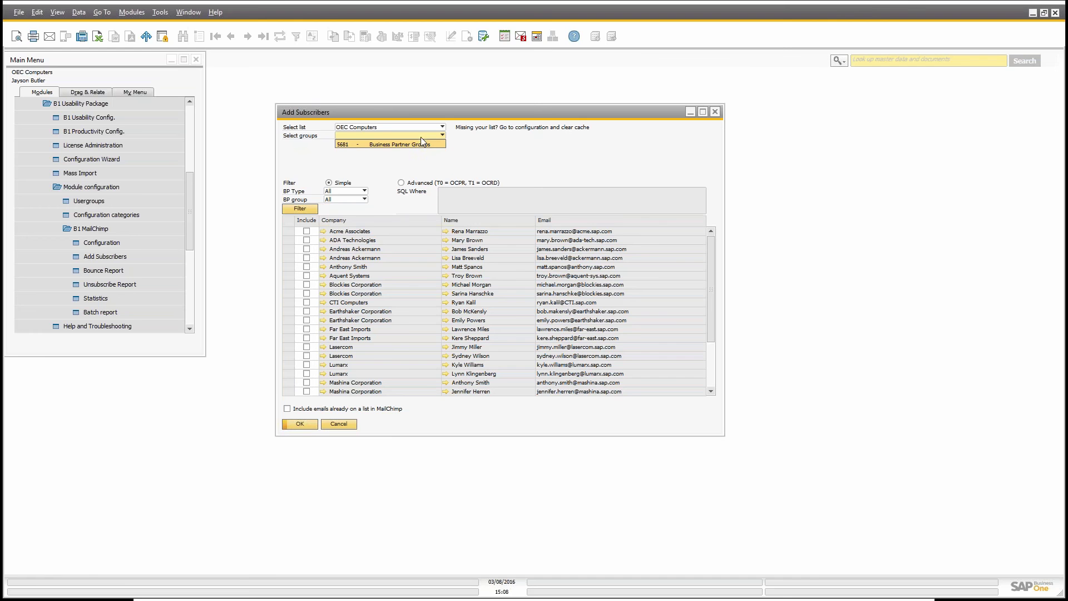
click(370, 145)
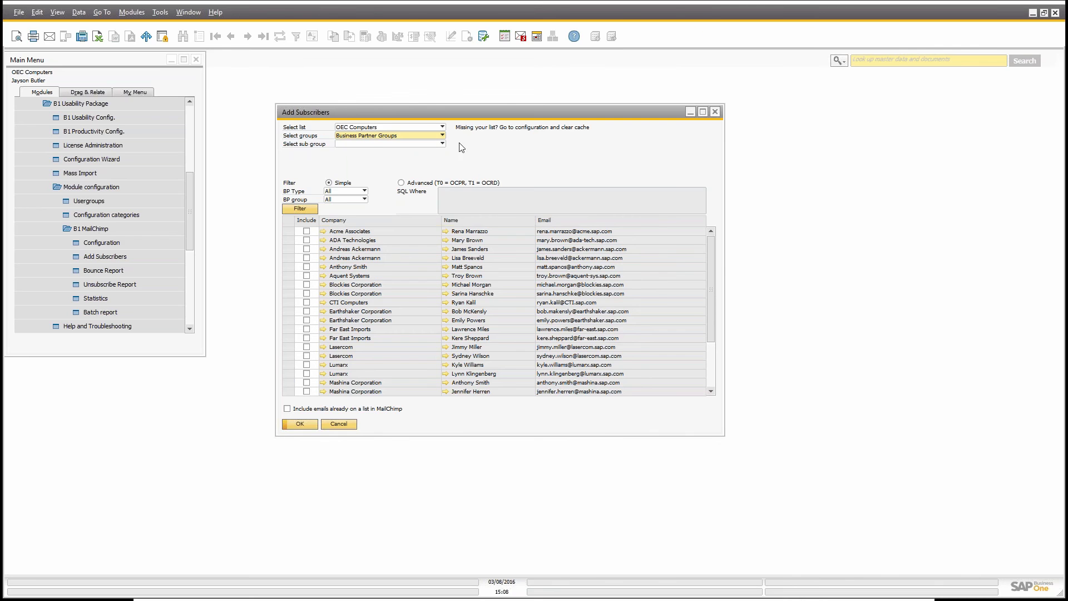
click(437, 146)
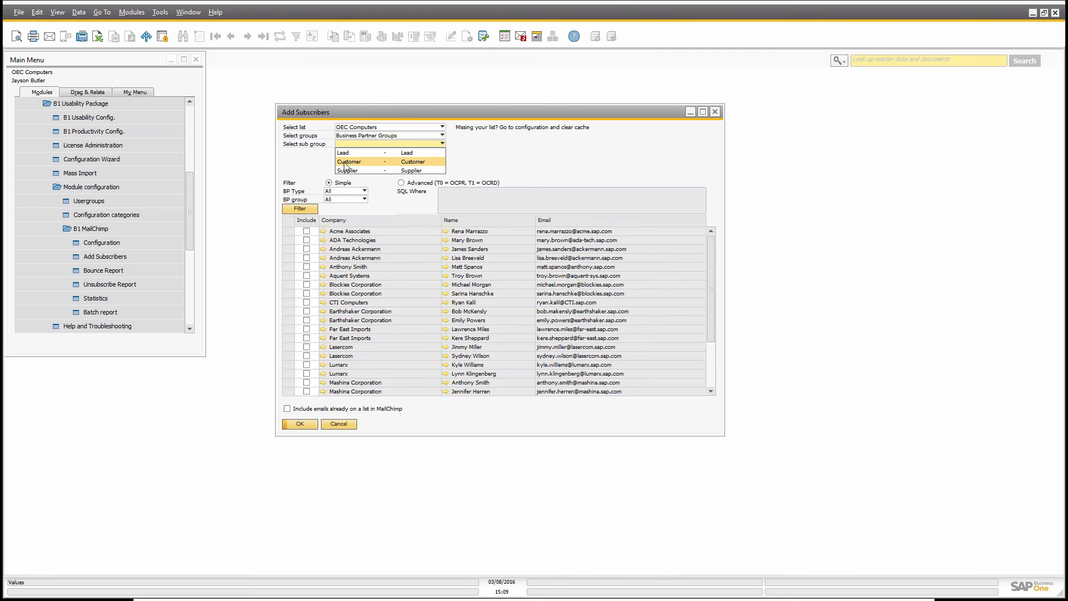
click(425, 163)
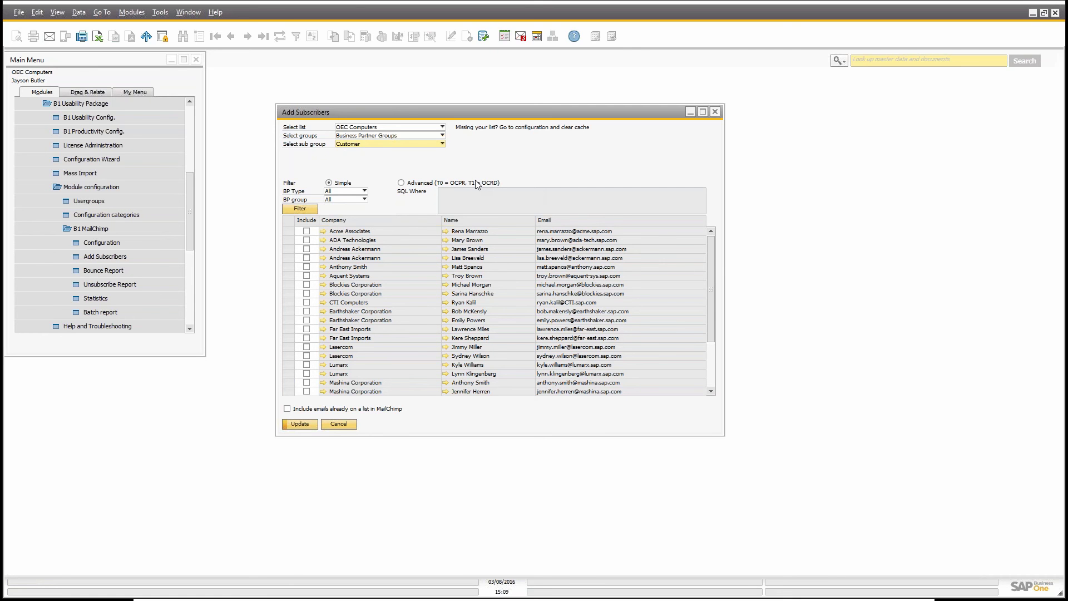
Step: Filter the available contacts to the business partner type Customer
click(327, 192)
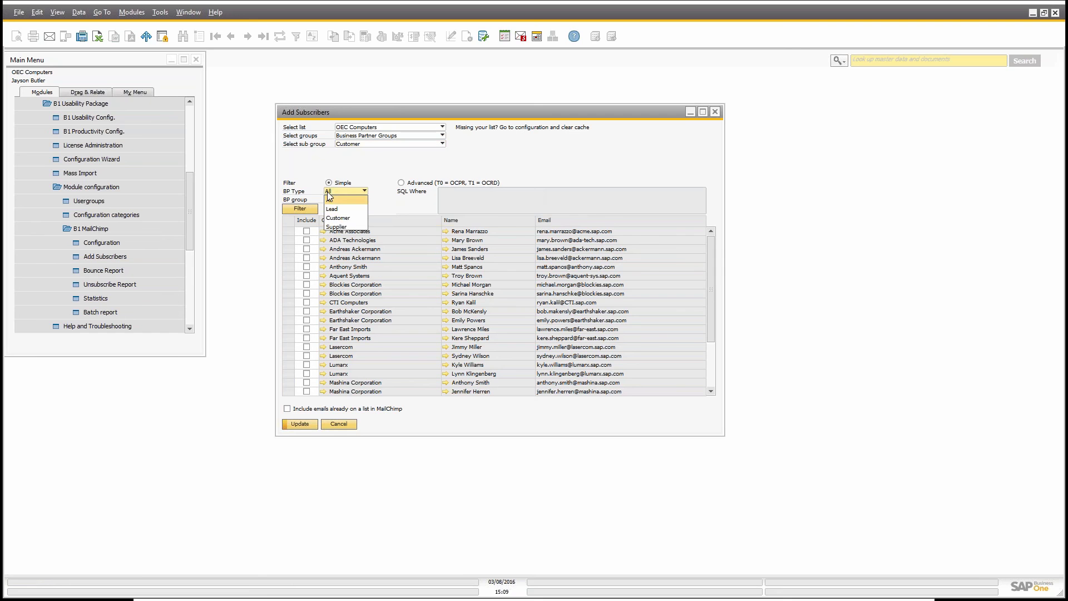
click(336, 218)
click(336, 219)
click(298, 209)
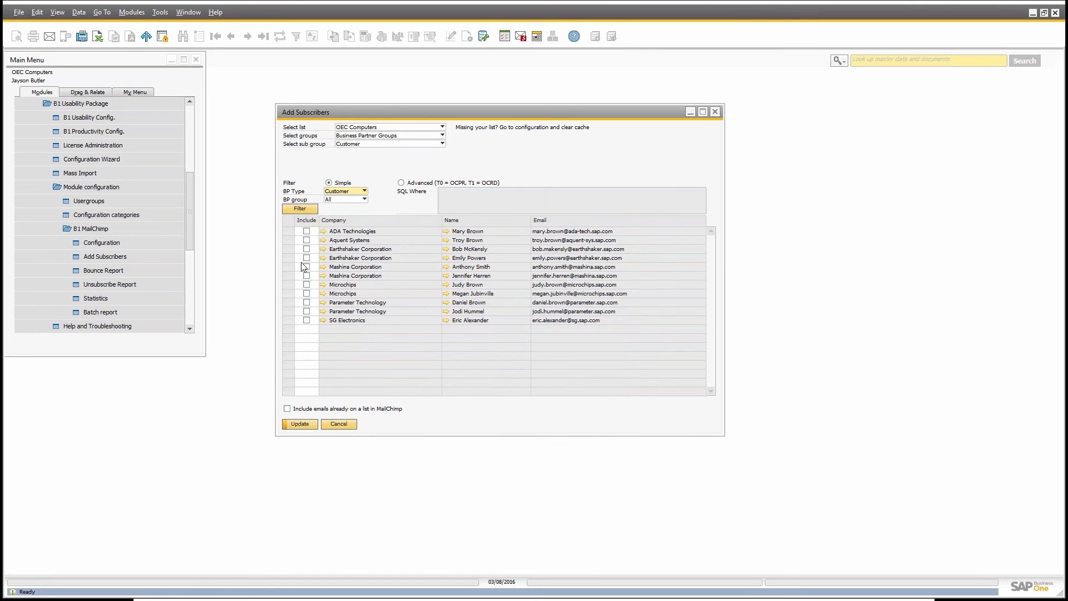
Step: Add both Earthshaker Corporation contacts, the second Parameter Technology contact and the SG Electronics contact as subscribers, and close the Add Subscribers window
click(306, 249)
click(307, 257)
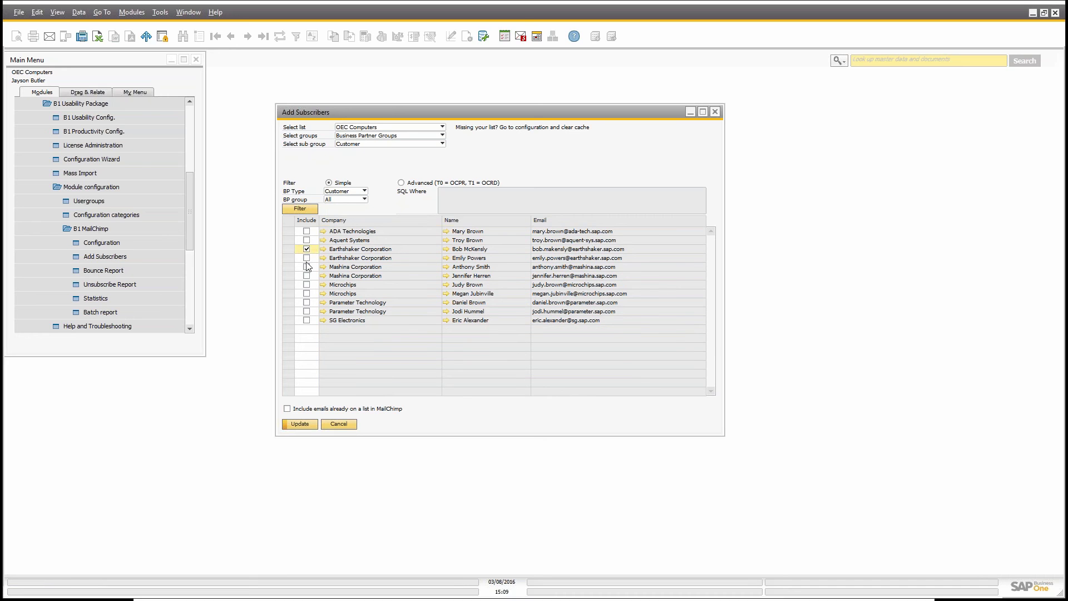
click(306, 311)
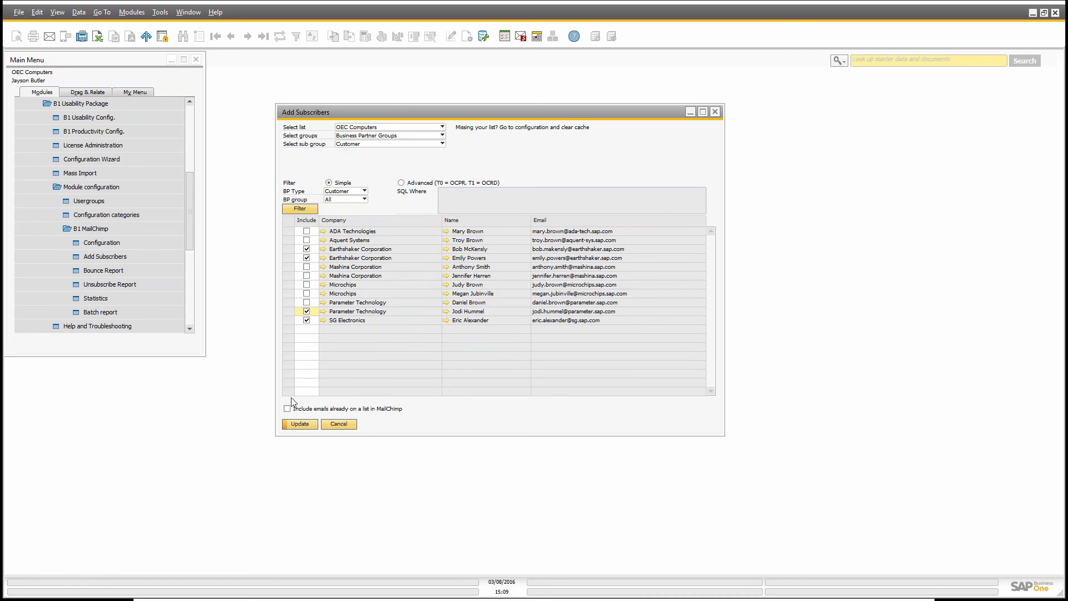
click(292, 428)
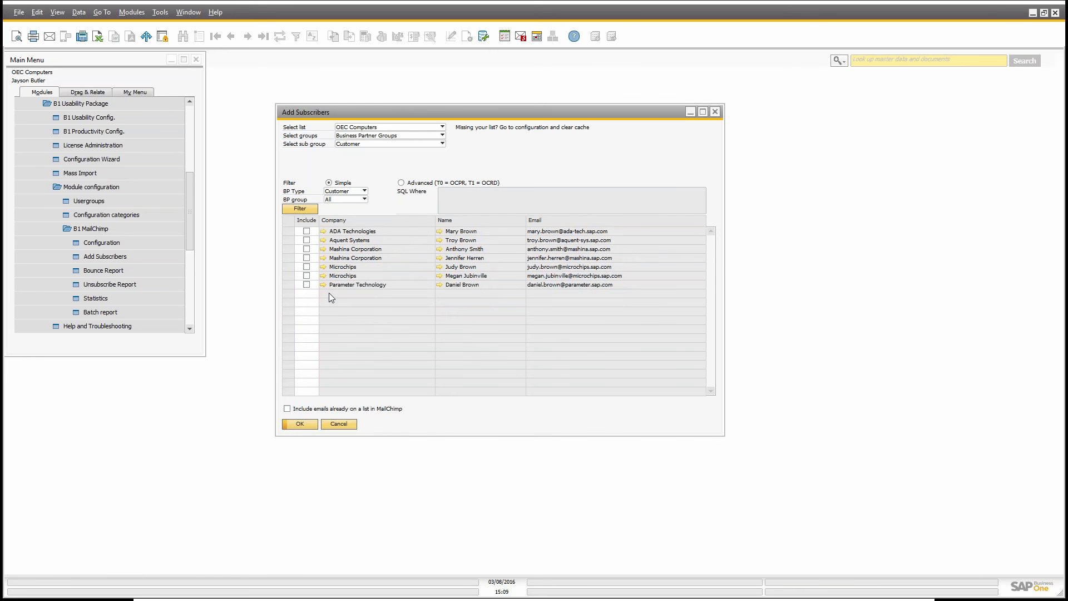
click(338, 425)
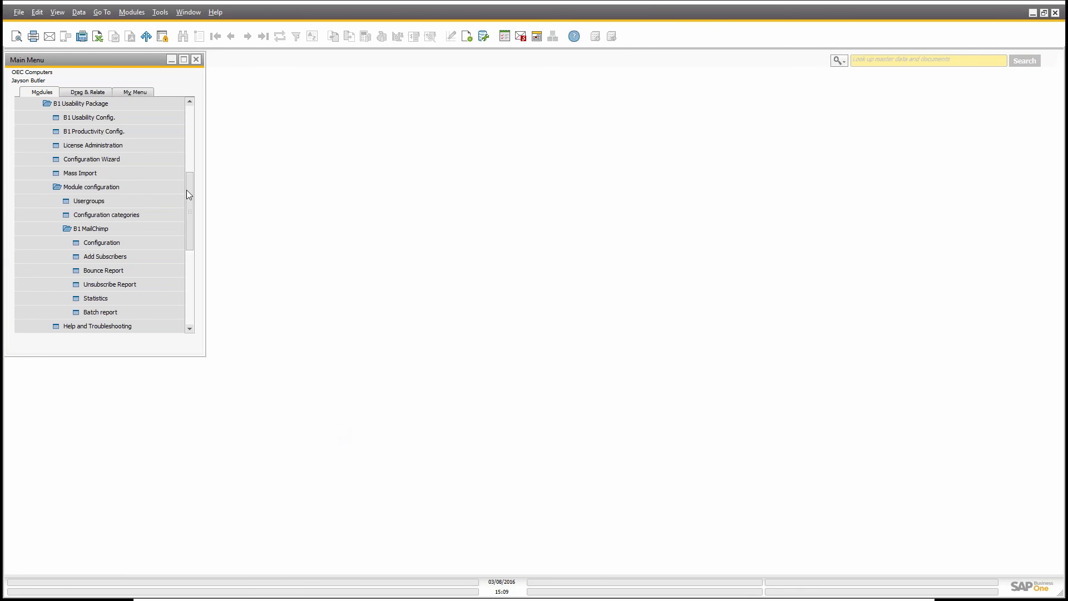
Step: Open the business partner master data record of Parameter Technology and show its contact persons
drag(187, 190, 189, 272)
click(103, 217)
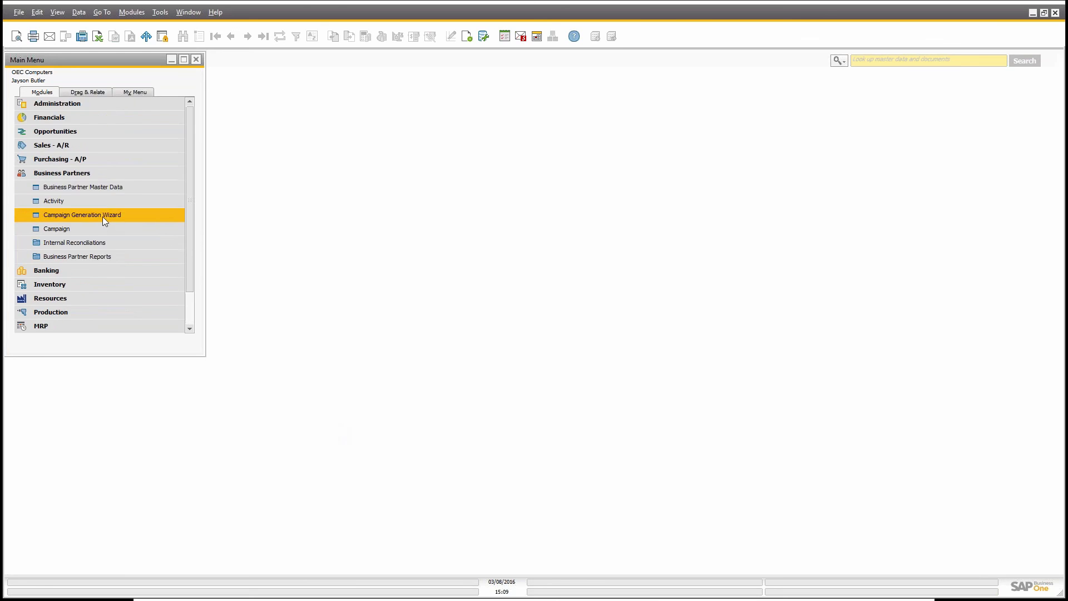
click(93, 187)
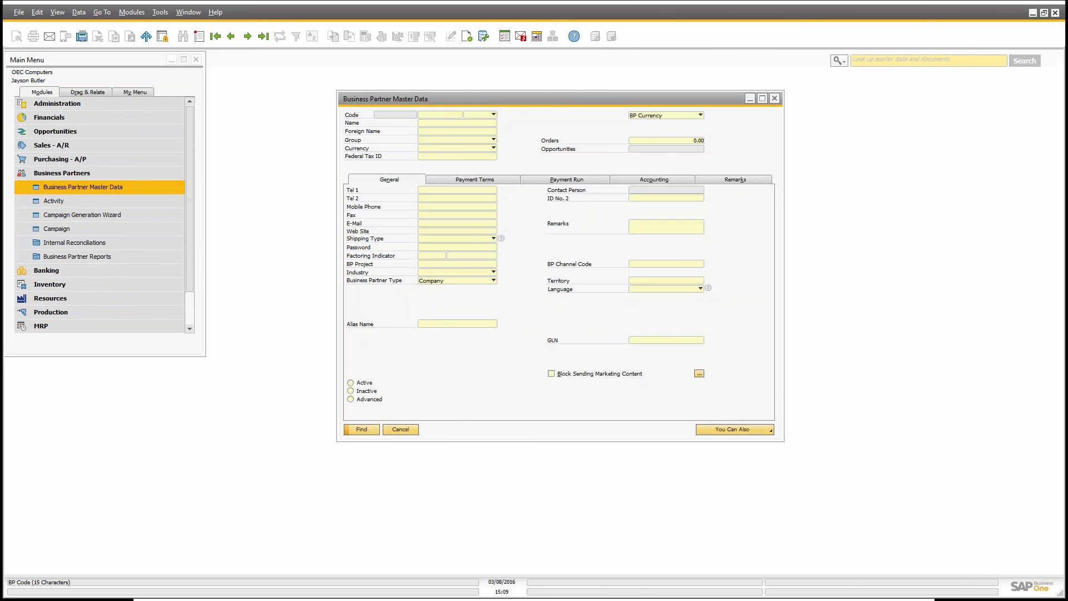
key(Page_Down)
key(Page_Down)
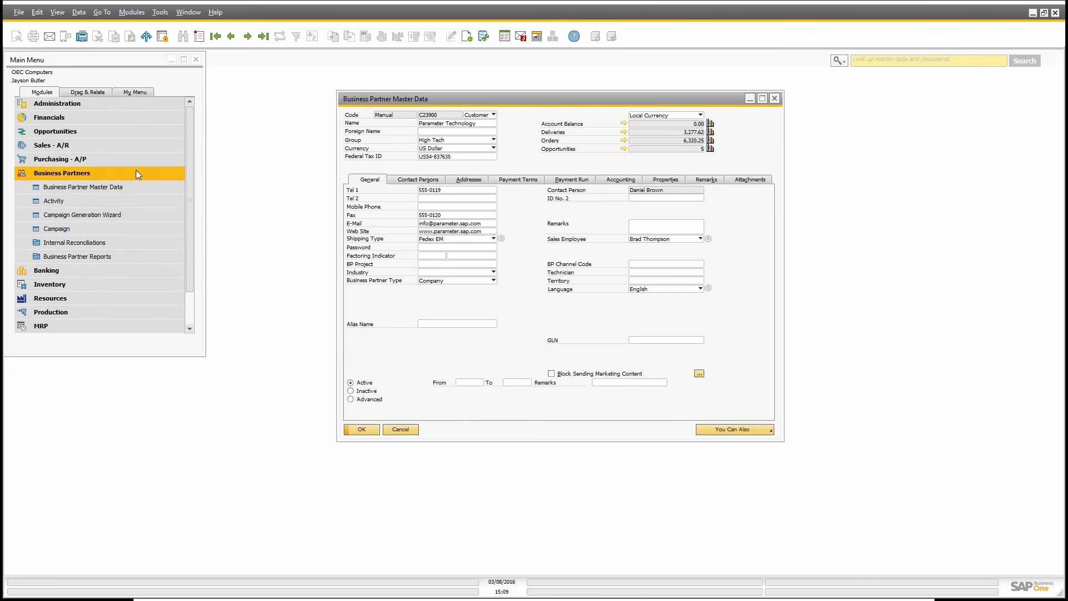
click(431, 179)
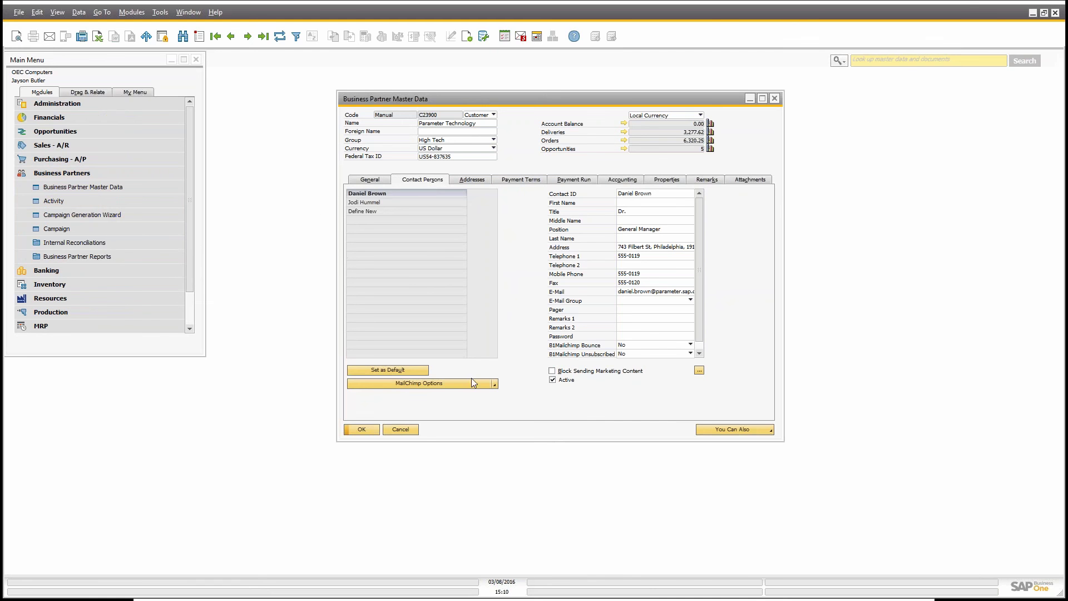
Step: In the MailChimp properties of Parameter Technology's default contact, assign the OEC Computers list, Business Partner Groups and the Customer sub group, and save
click(494, 385)
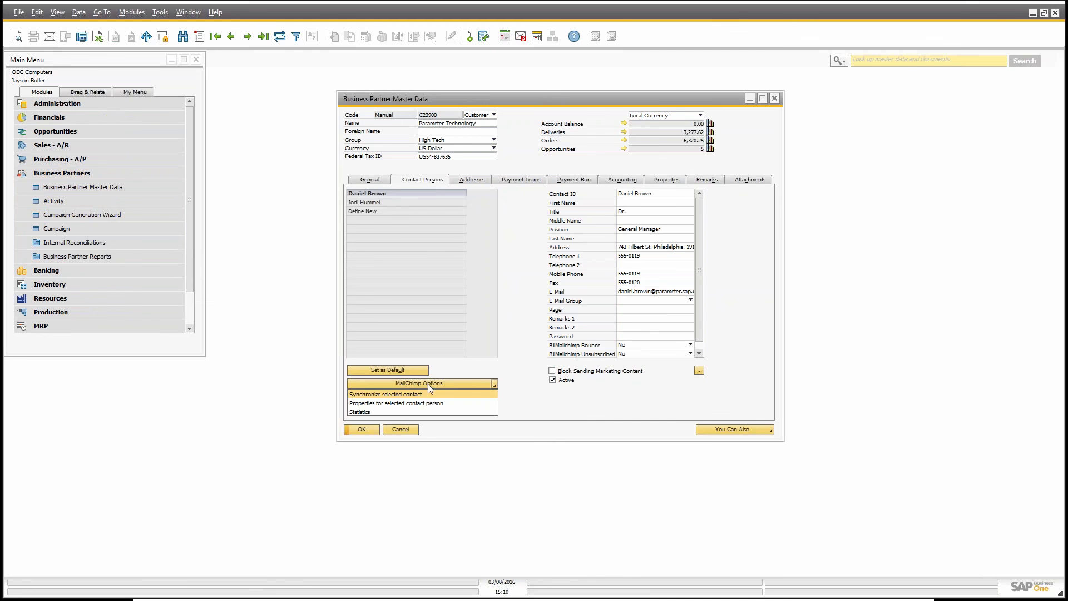
click(377, 404)
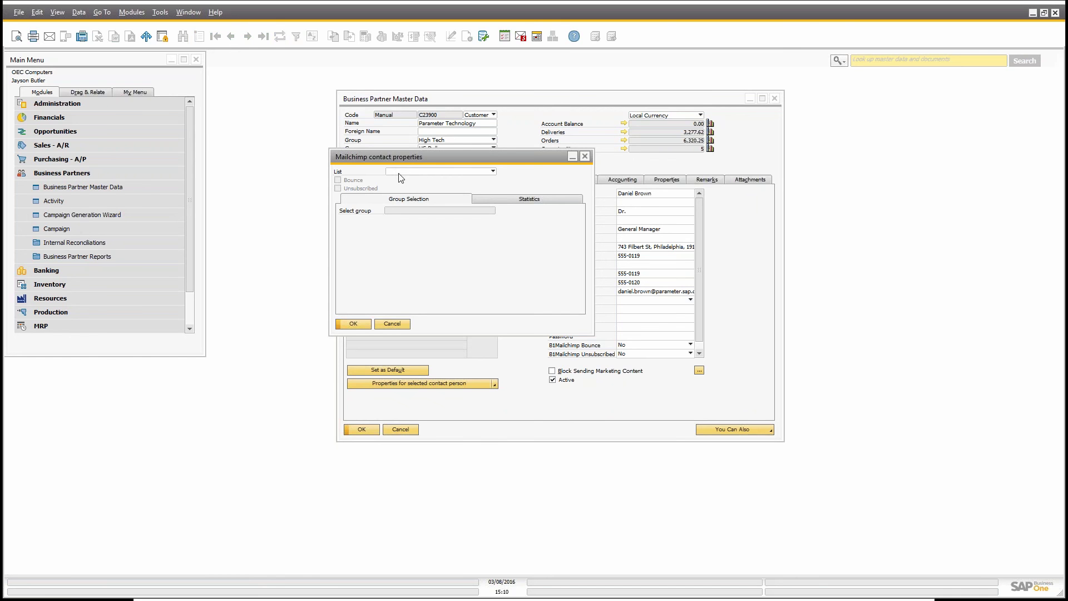
click(401, 173)
click(404, 181)
click(406, 210)
click(400, 219)
click(401, 219)
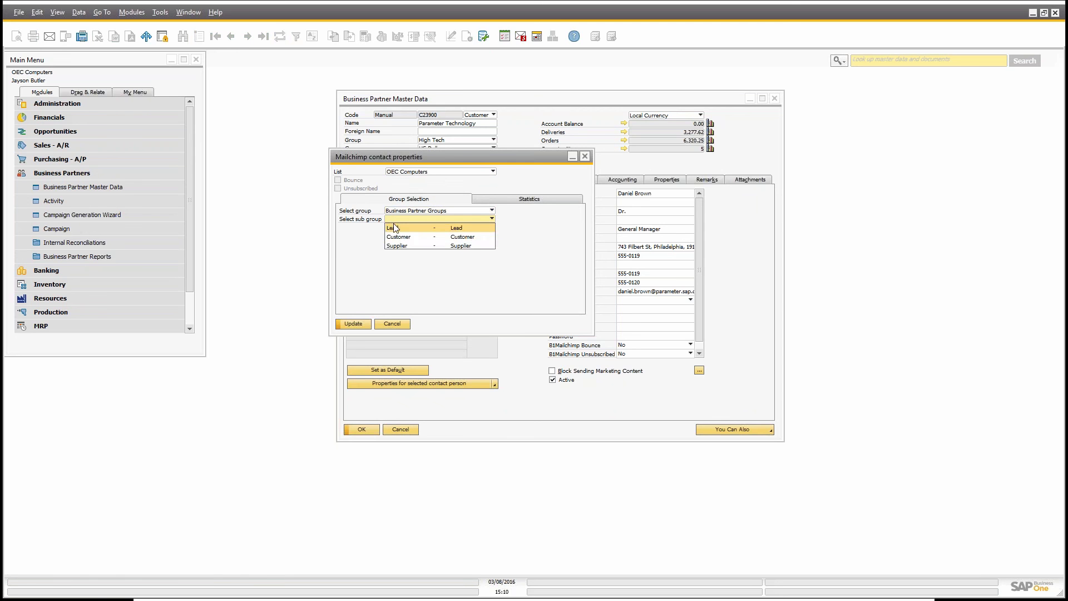
click(396, 233)
click(352, 325)
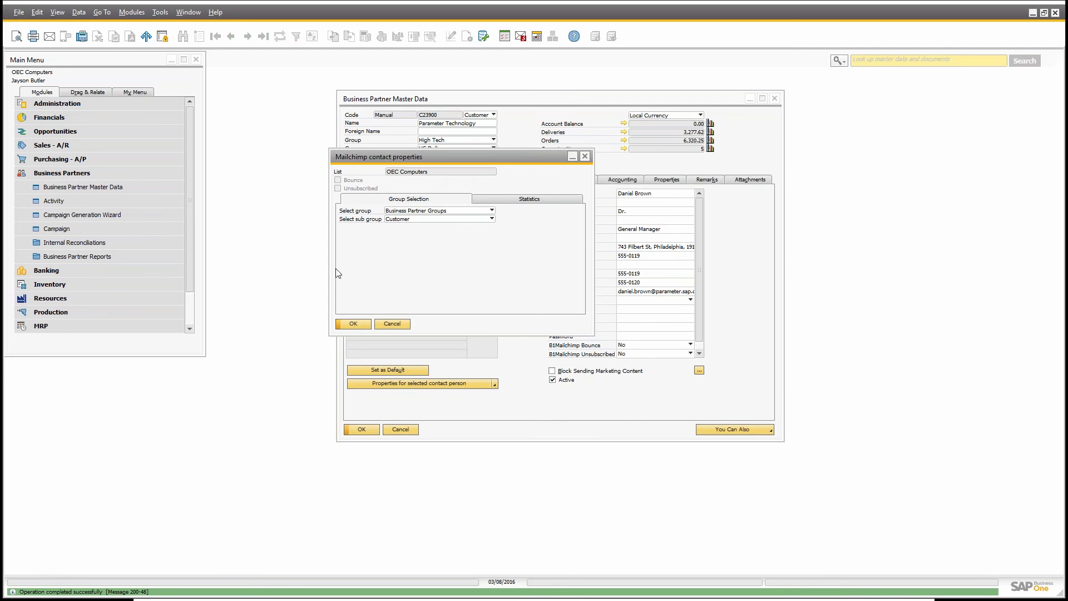
click(362, 327)
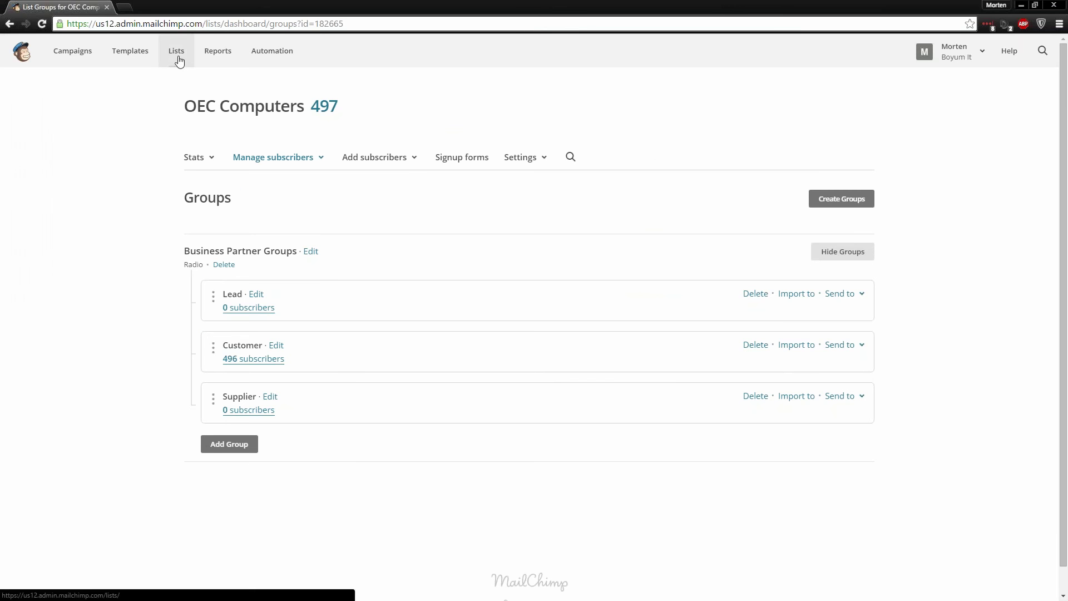
Step: Switch to MailChimp and view the OEC Computers list's subscribers and the campaigns overview
click(177, 53)
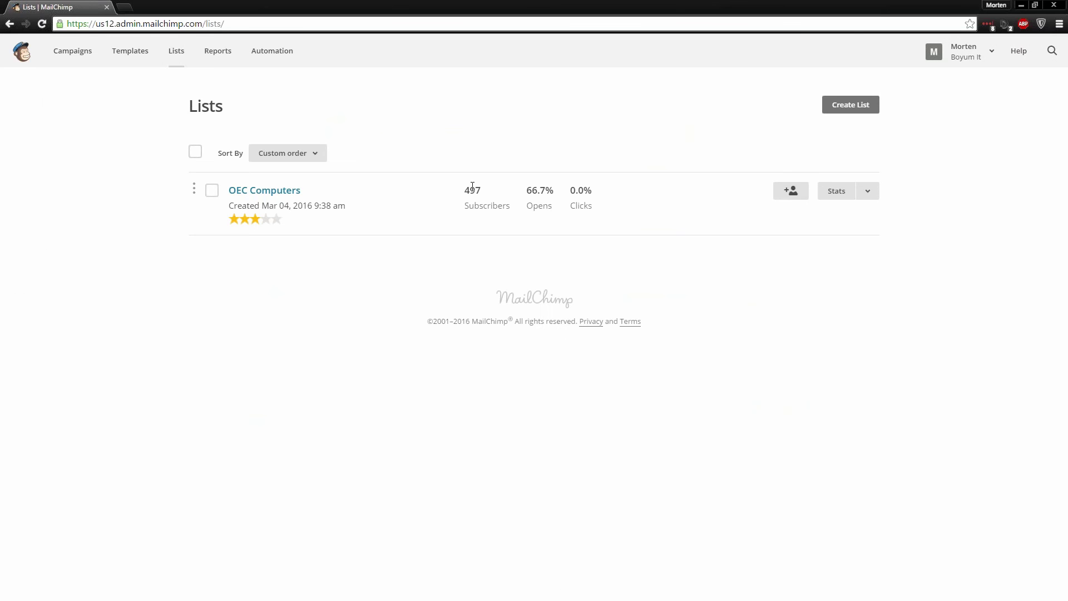
click(275, 191)
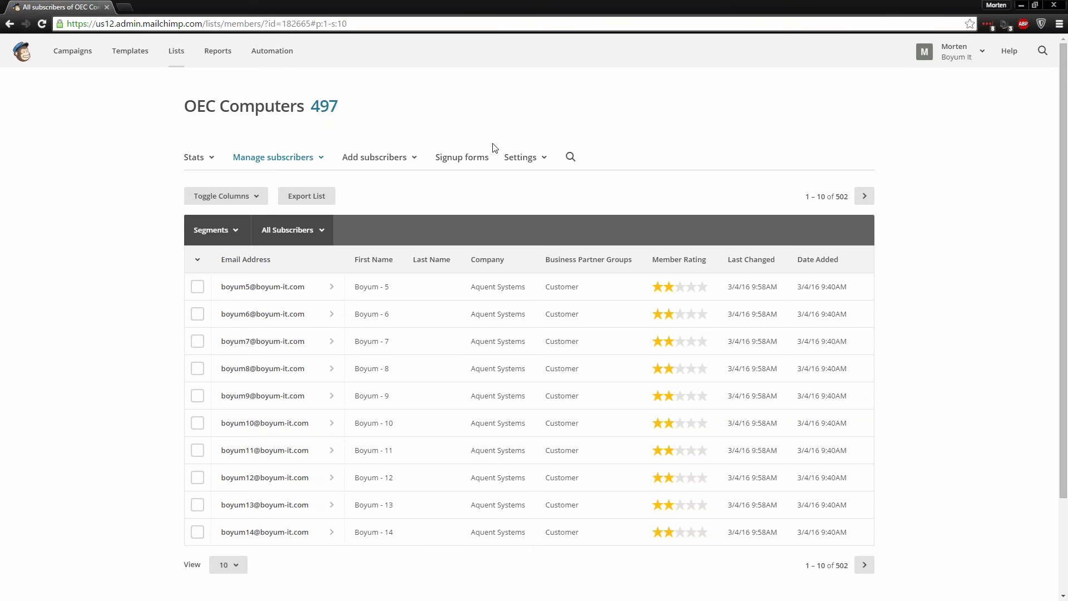
click(60, 66)
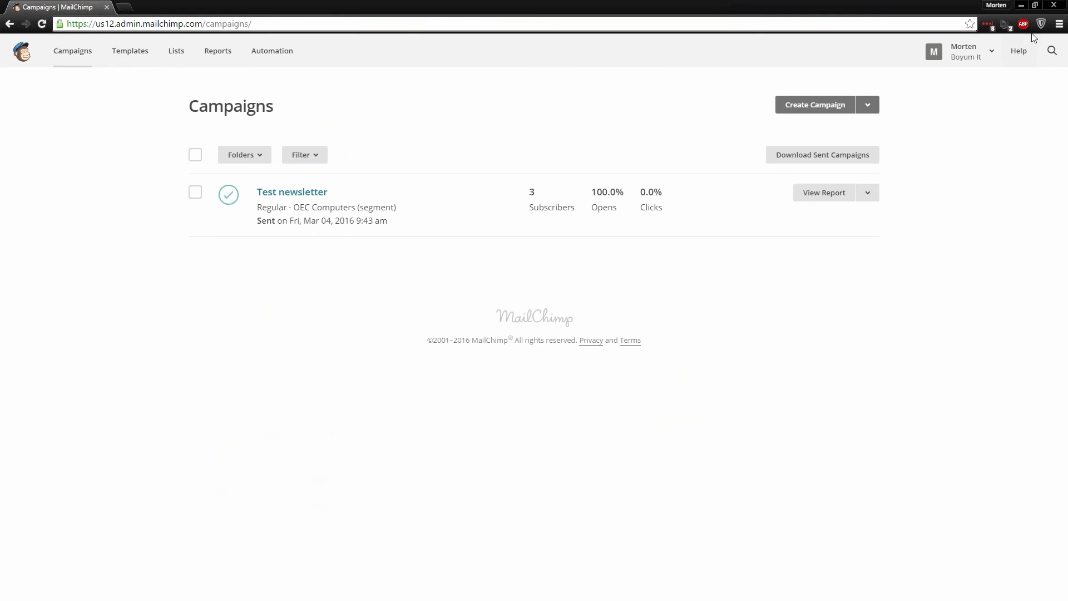
Step: Return to SAP Business One and open the B1 MailChimp Bounce Report under the B1 Usability Package module configuration
click(1022, 5)
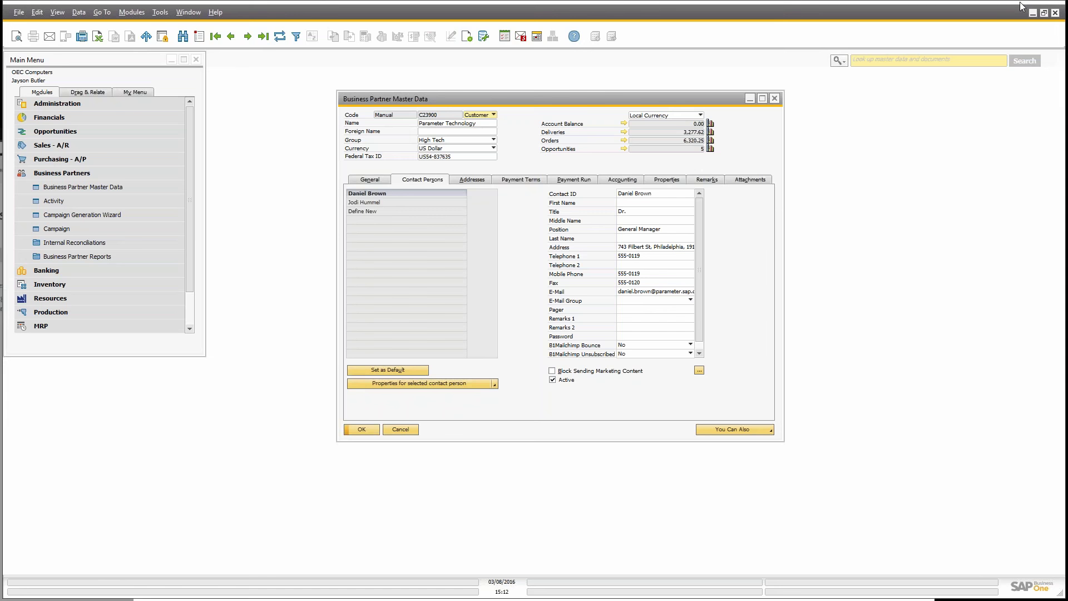
click(41, 106)
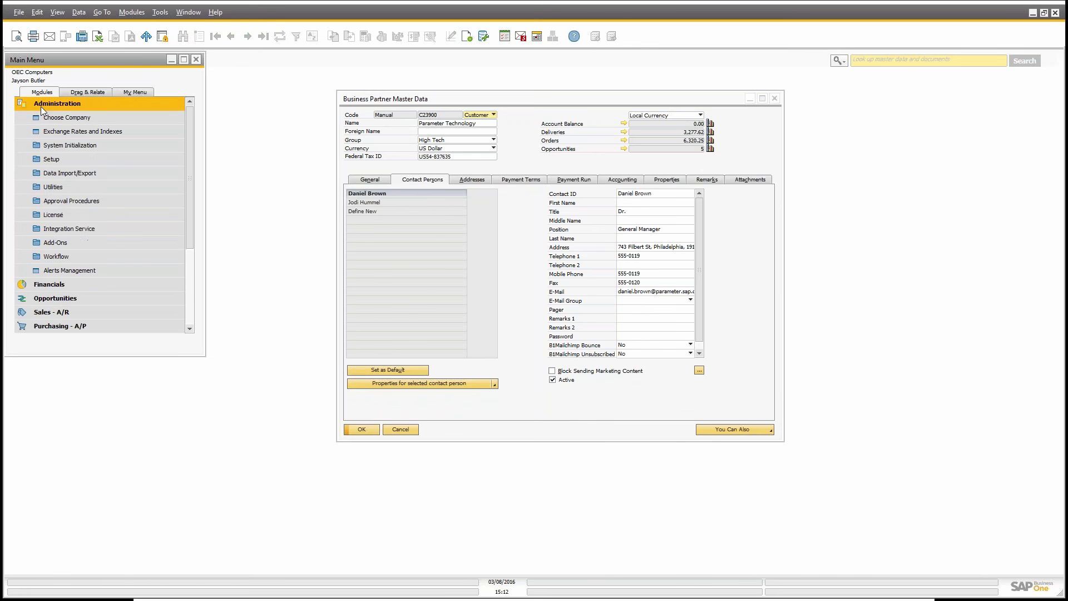
click(65, 244)
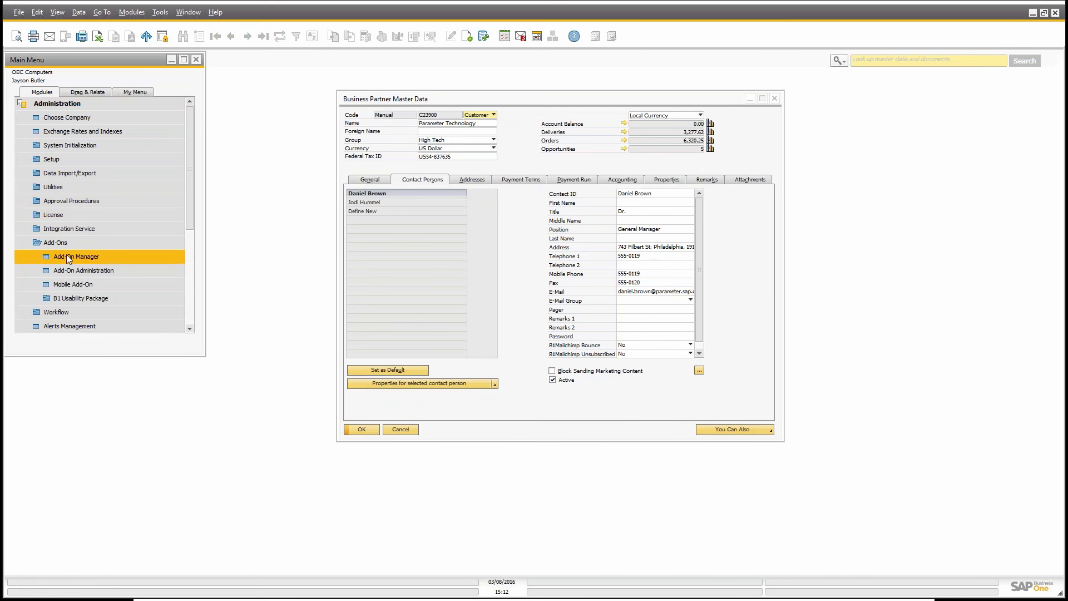
click(76, 301)
scroll(82, 299, down, 1)
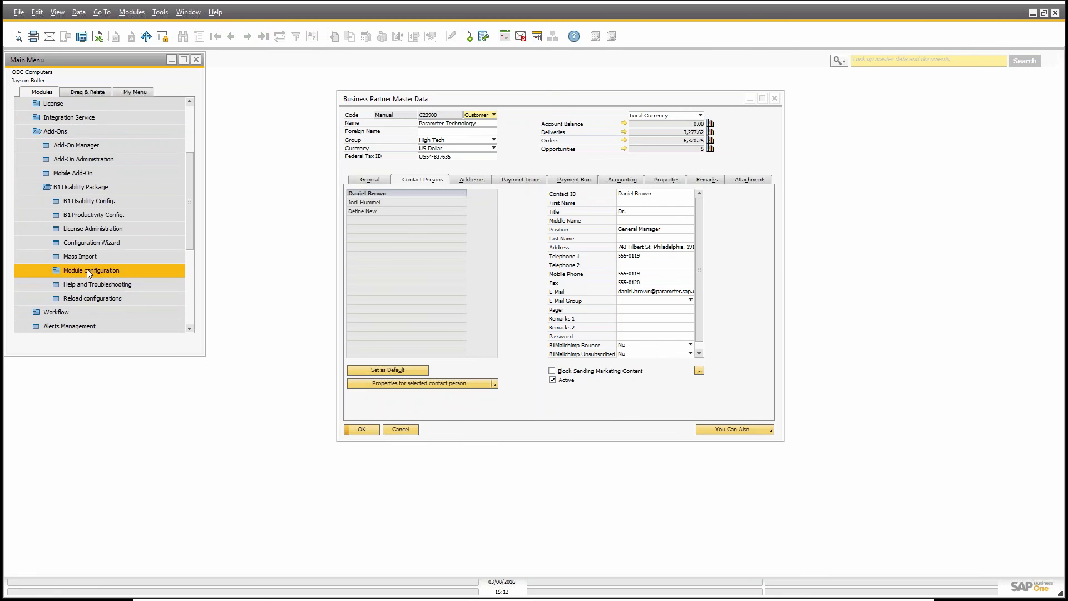
click(87, 270)
scroll(113, 260, down, 2)
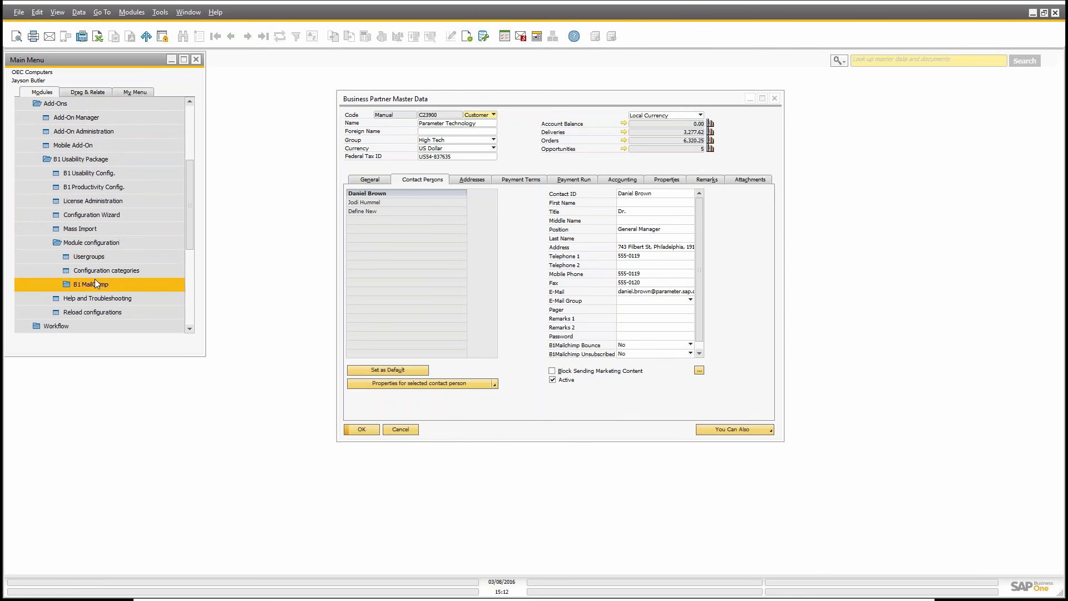
click(95, 284)
scroll(126, 264, down, 2)
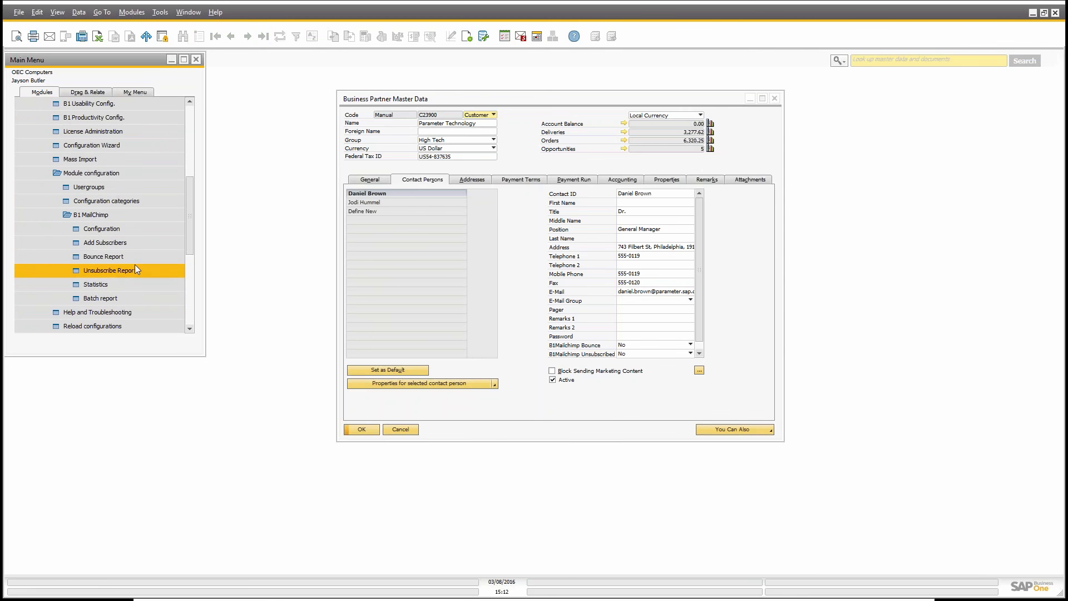
click(107, 258)
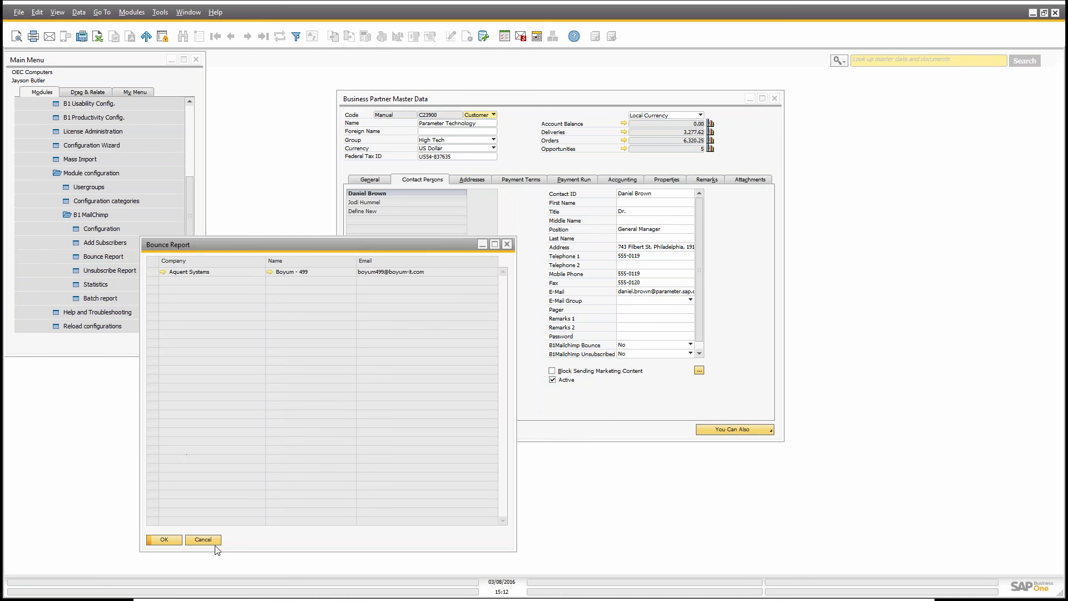
Step: Close the Bounce Report, view the B1 MailChimp Unsubscribe Report and close it
click(208, 540)
click(128, 271)
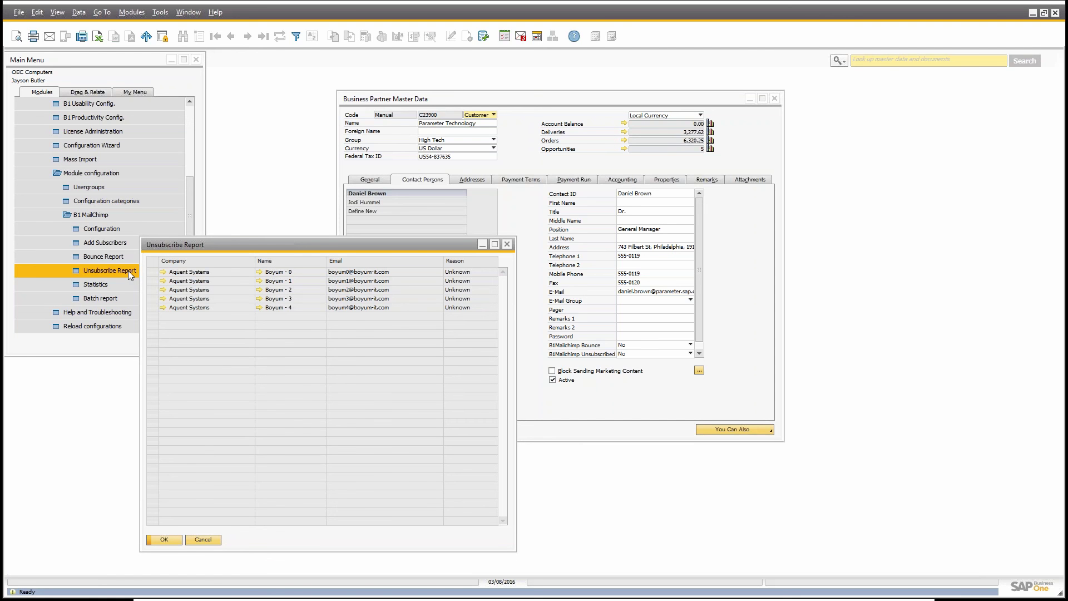
click(508, 244)
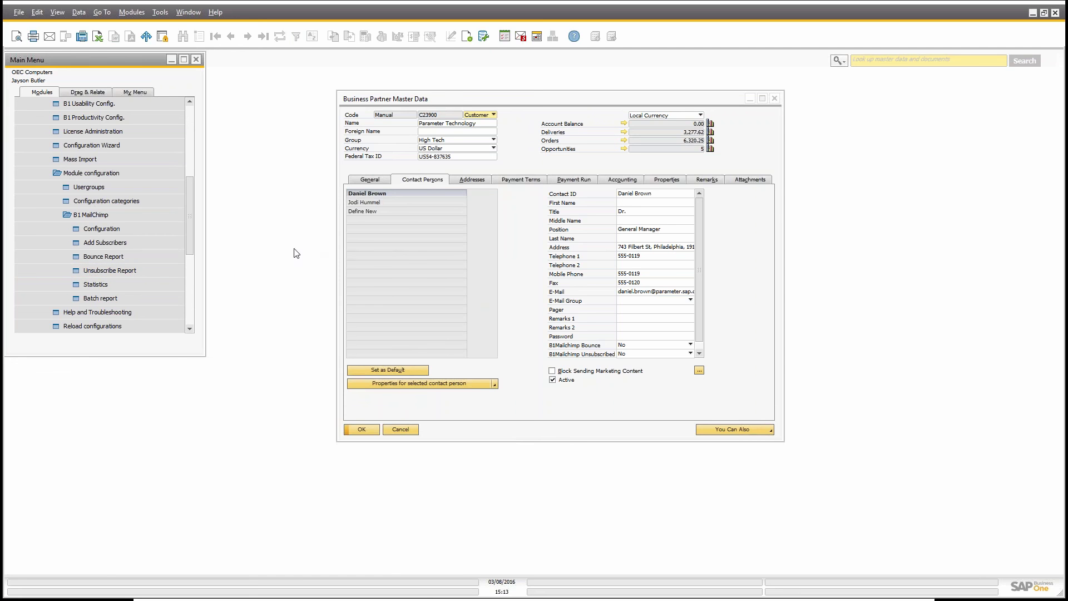
Step: Open the MailChimp statistics for business partner Maxi-Teq and reload them filtered by Campaign Not Opened
click(91, 285)
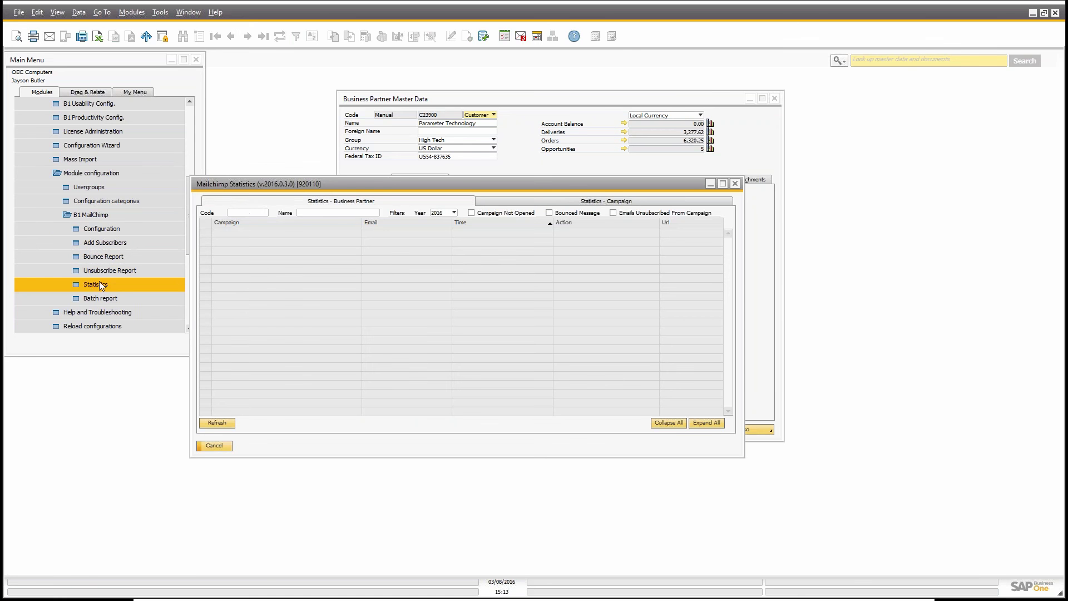
click(248, 213)
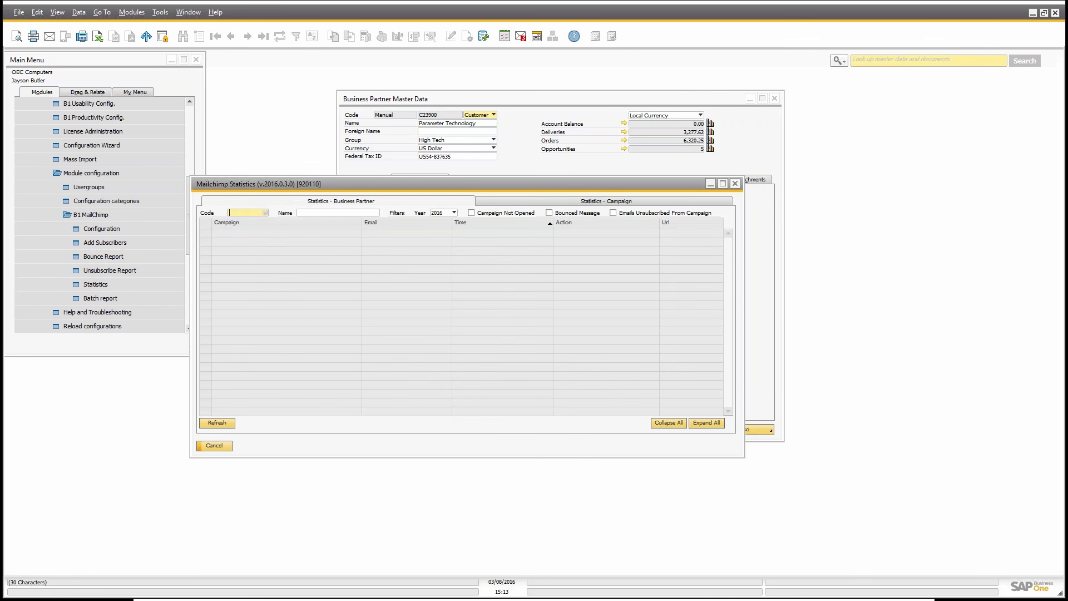
key(Tab)
double_click(309, 215)
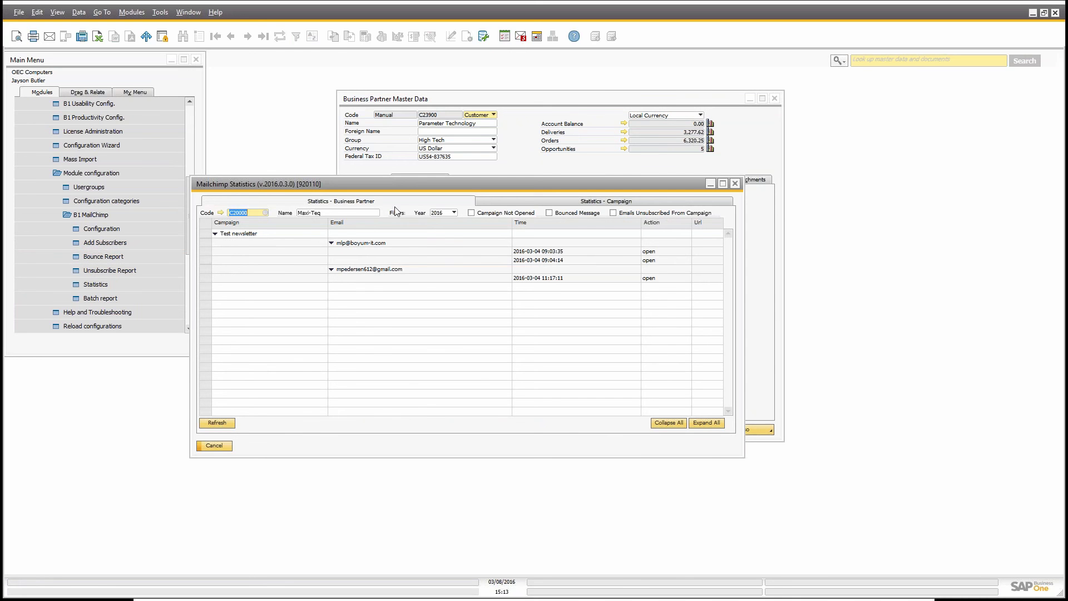
click(472, 213)
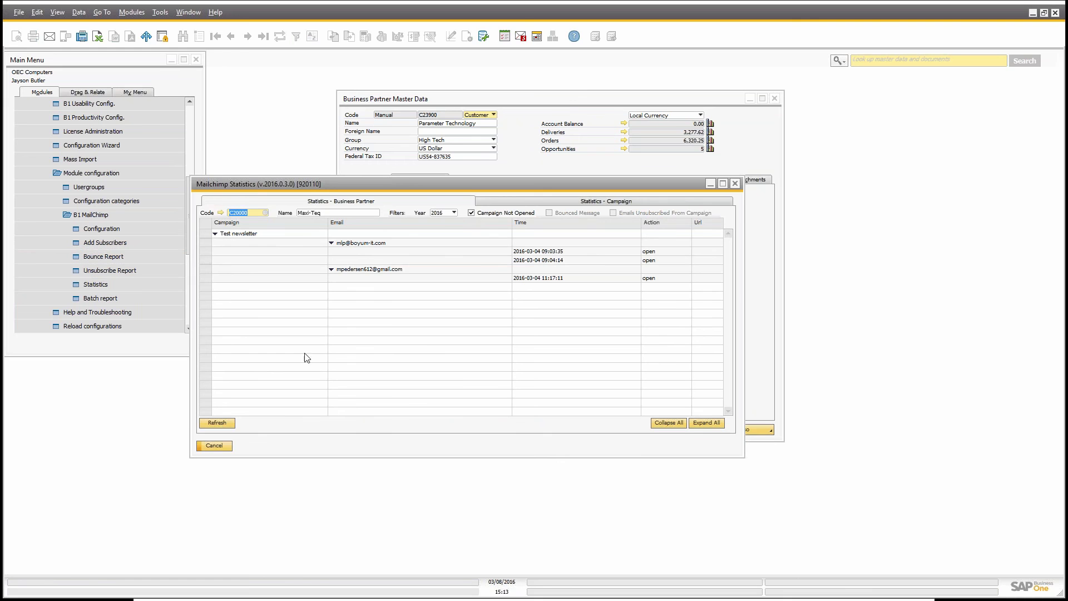
click(218, 424)
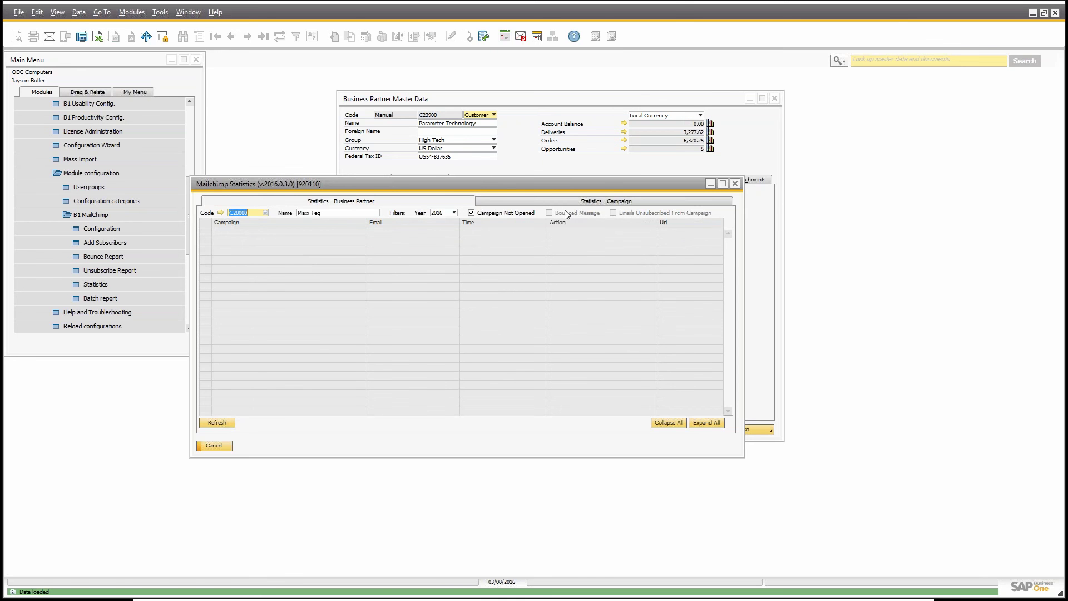
Step: Load the campaign statistics for Test newsletter, then reload them with the Campaign Not Opened filter
click(608, 202)
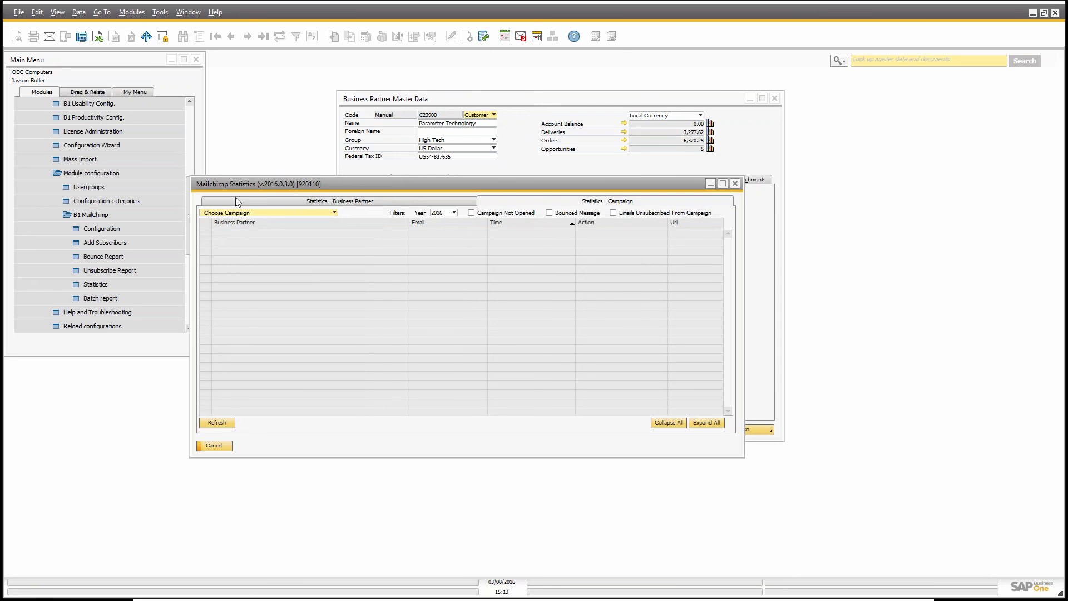
click(219, 213)
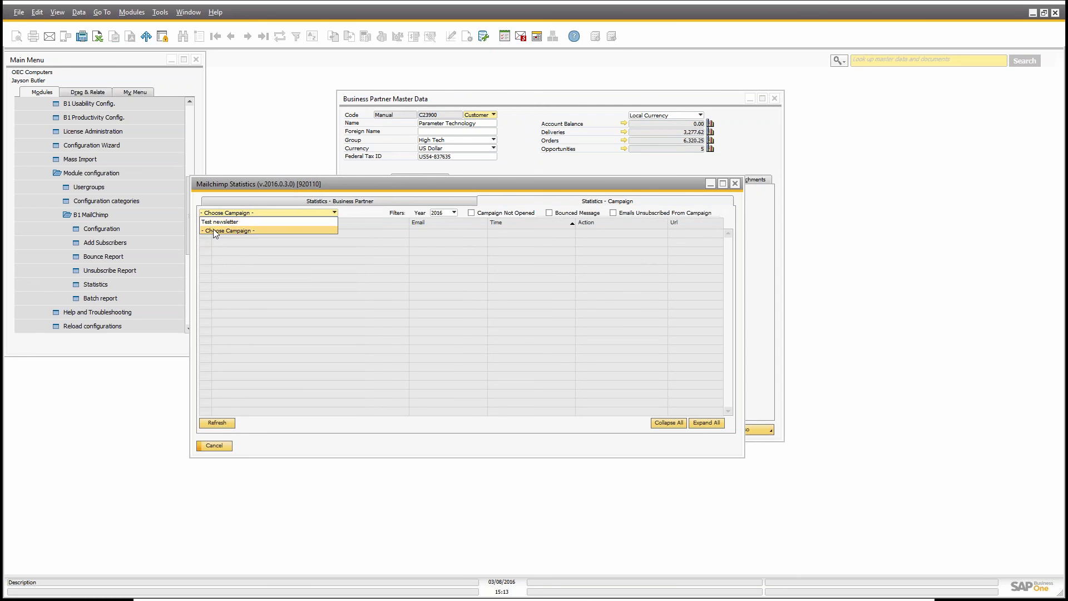
click(224, 223)
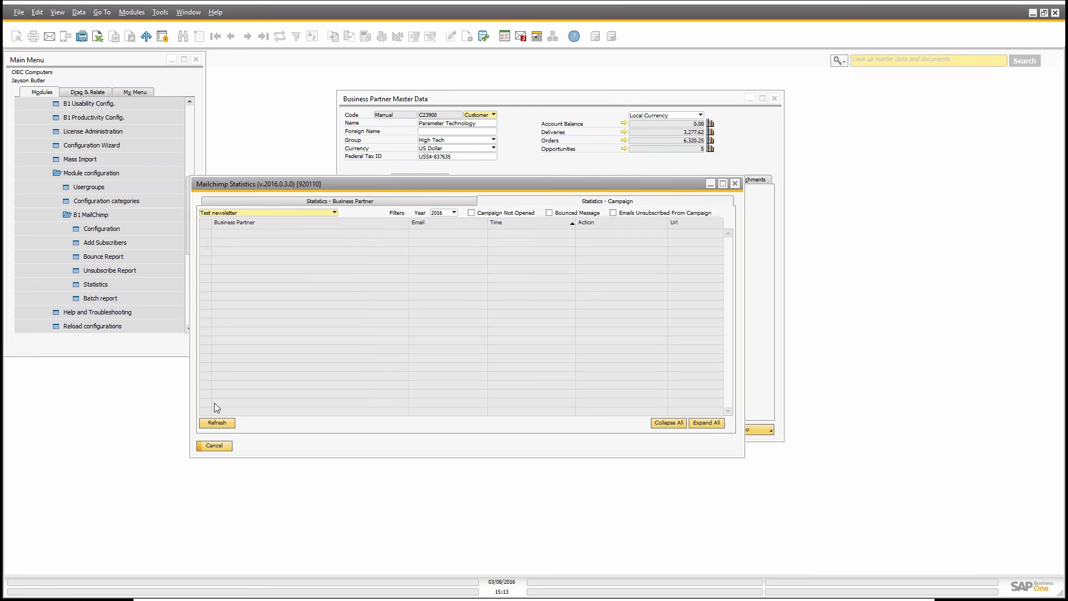
click(216, 424)
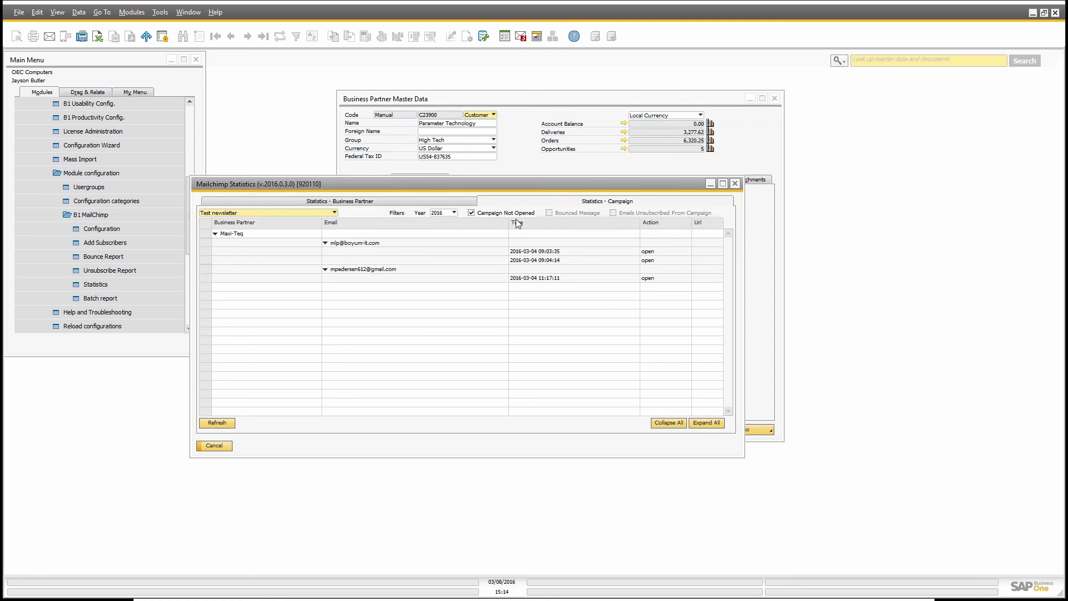
click(216, 423)
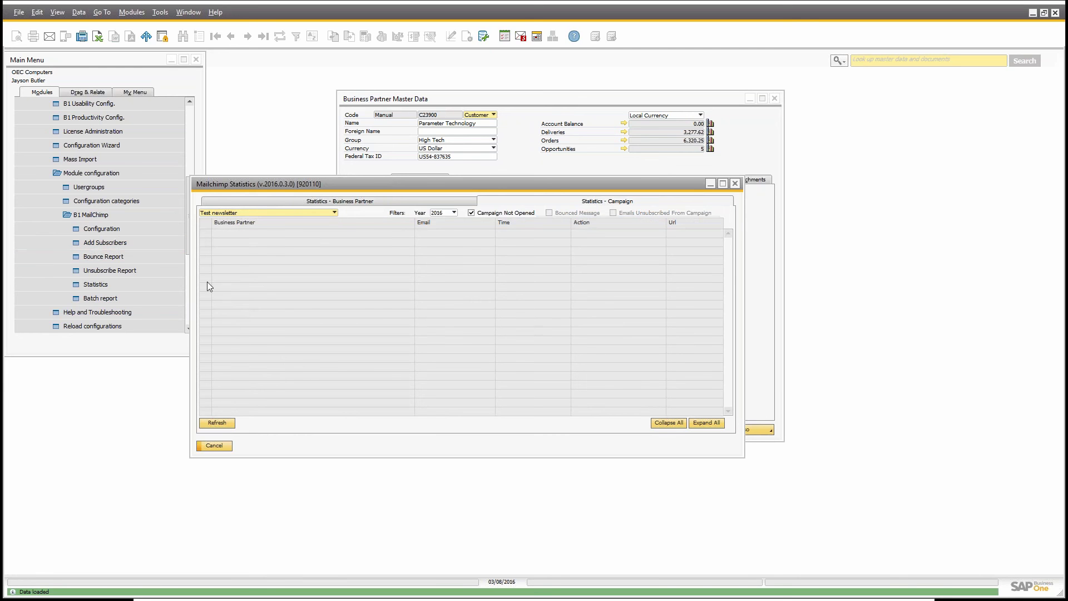
Step: Replace the Campaign Not Opened filter with Bounced Message and reload the Test newsletter statistics
click(520, 213)
click(576, 213)
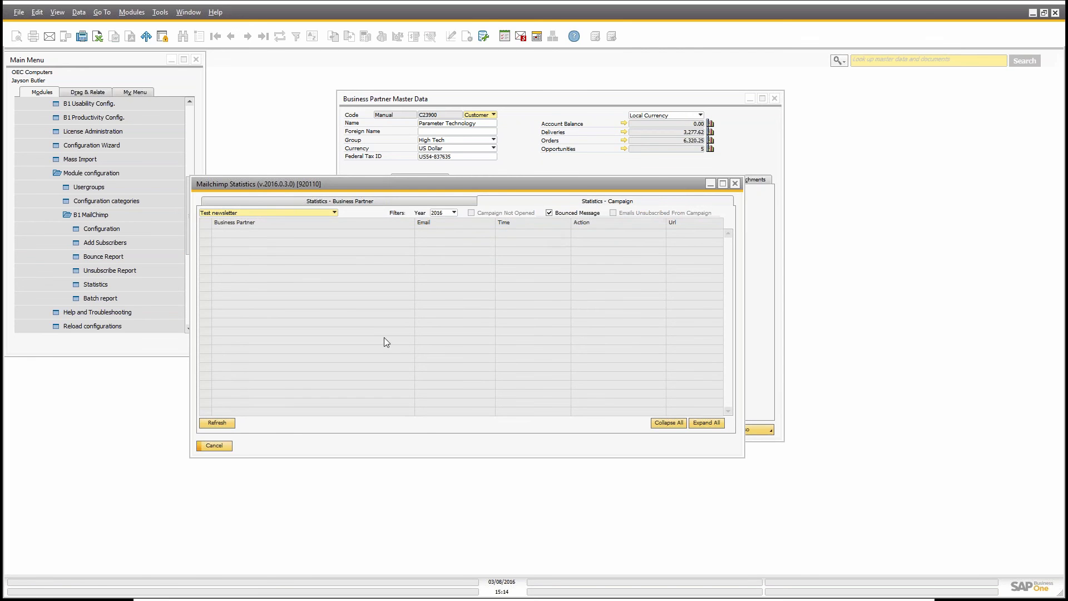
click(227, 422)
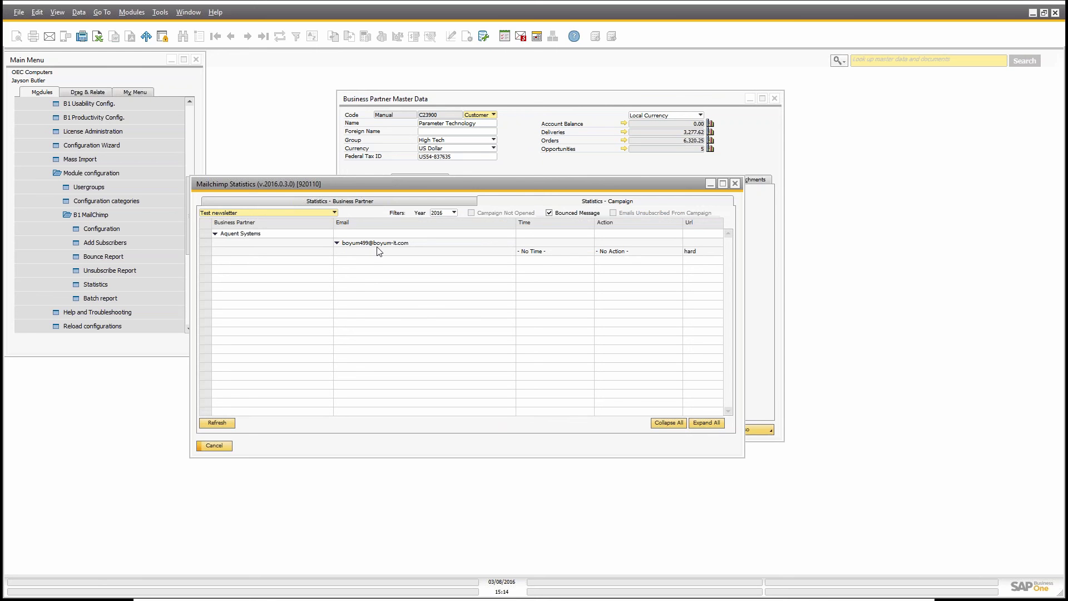
click(322, 213)
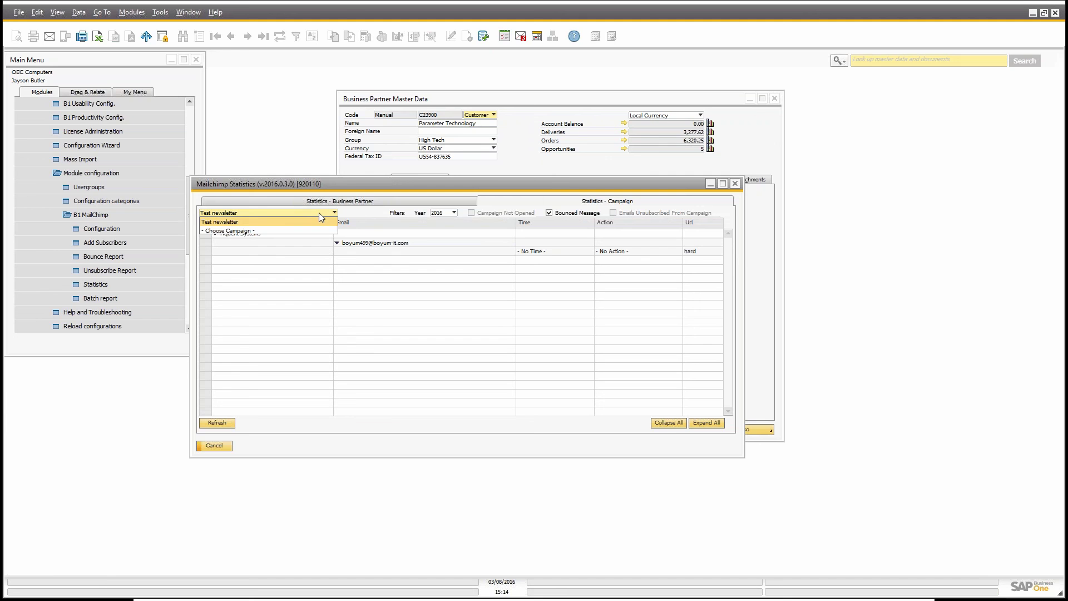
click(363, 221)
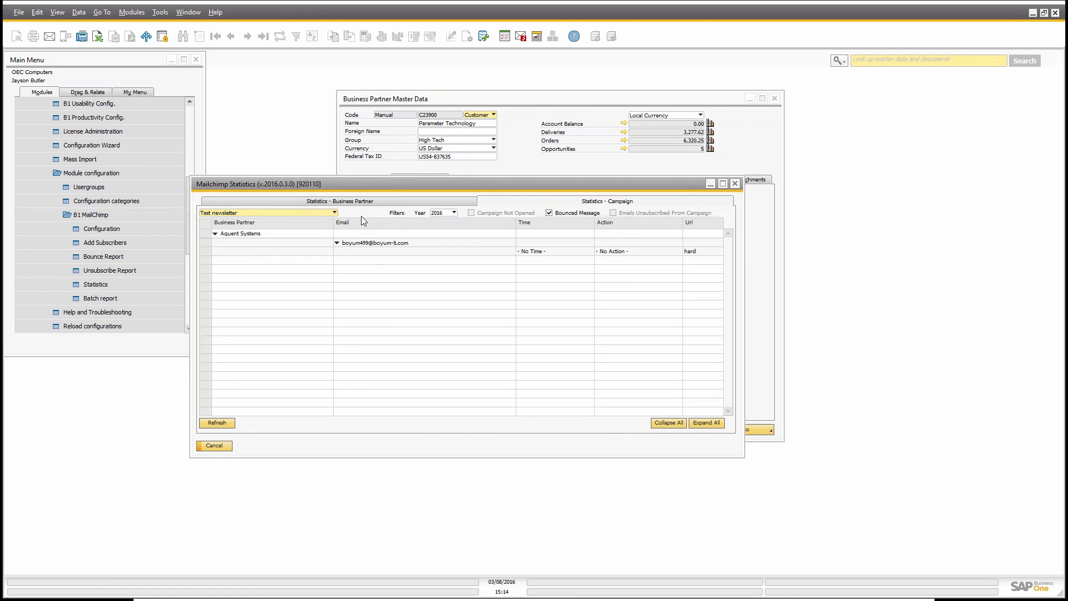
Step: Filter the Test newsletter statistics by Emails Unsubscribed From Campaign instead of Bounced Message, reload them and close the statistics
click(558, 213)
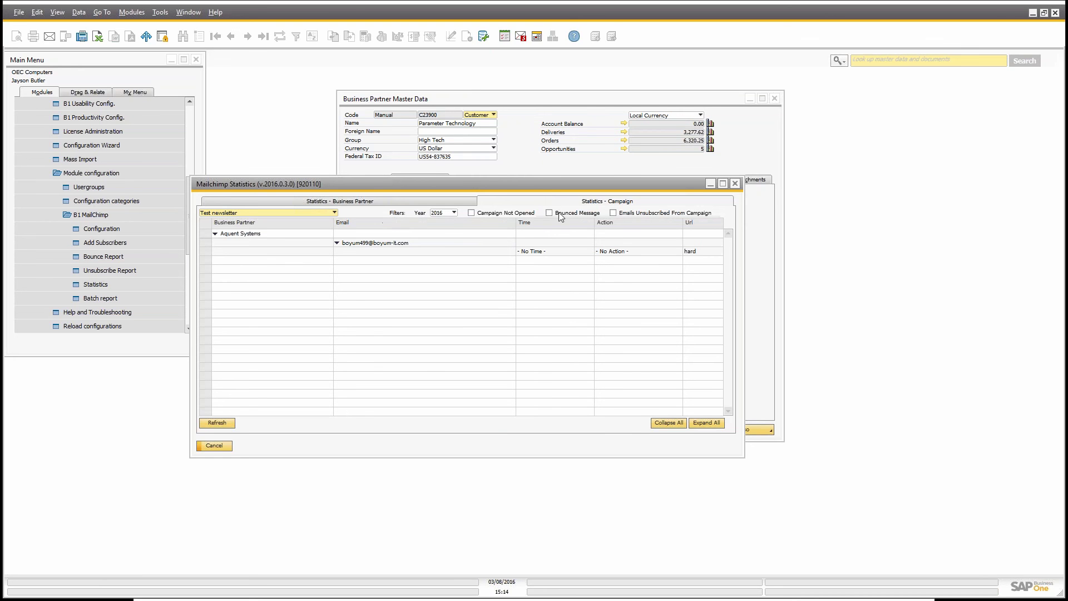
click(614, 212)
click(218, 423)
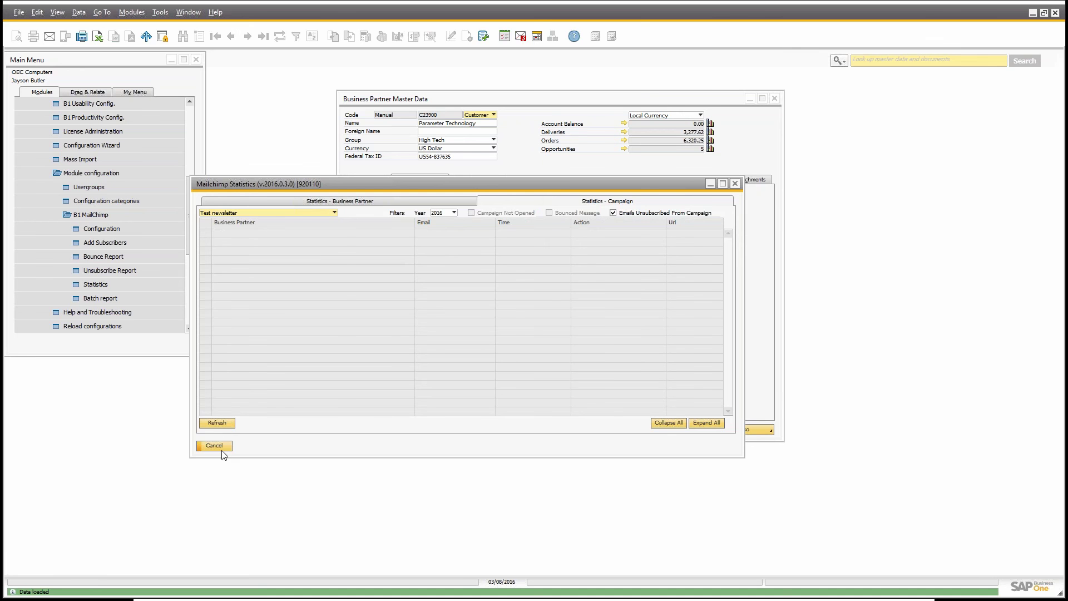
click(214, 446)
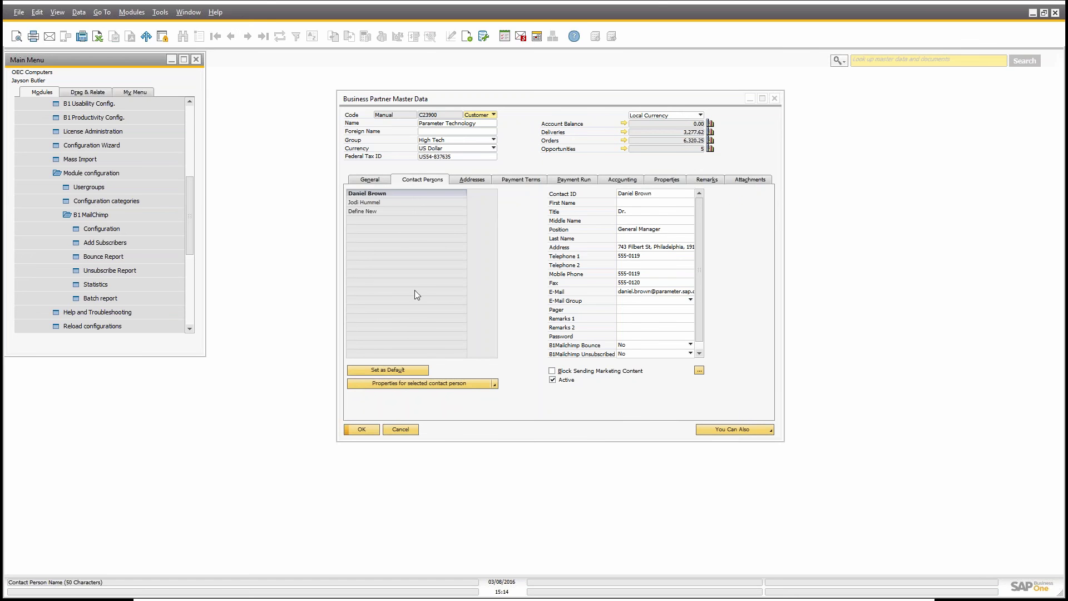
Step: View the MailChimp statistics from Parameter Technology's contact persons and close them
click(496, 386)
click(495, 384)
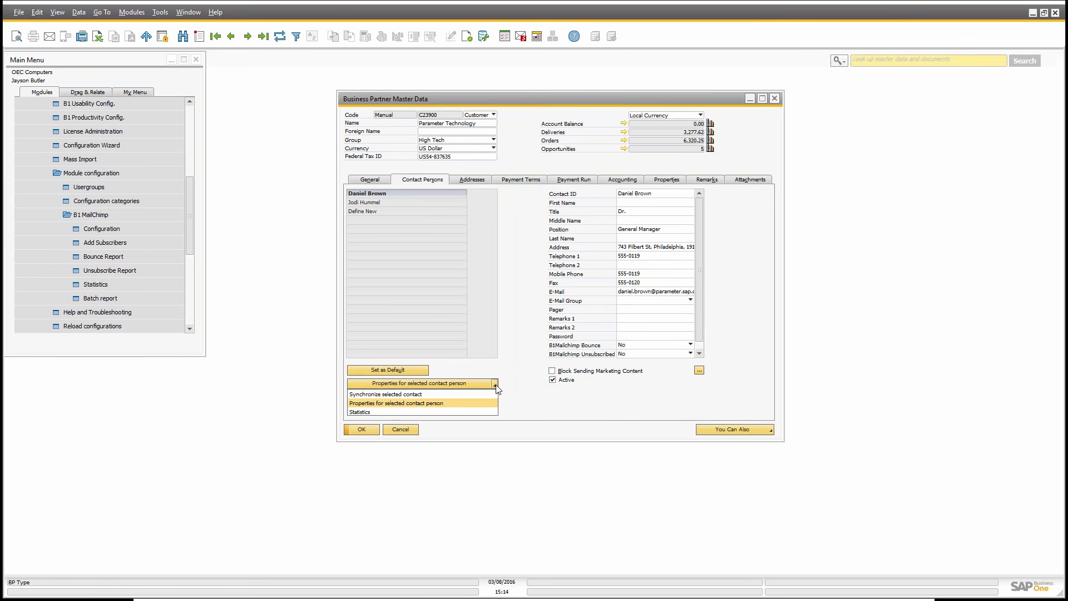
click(356, 413)
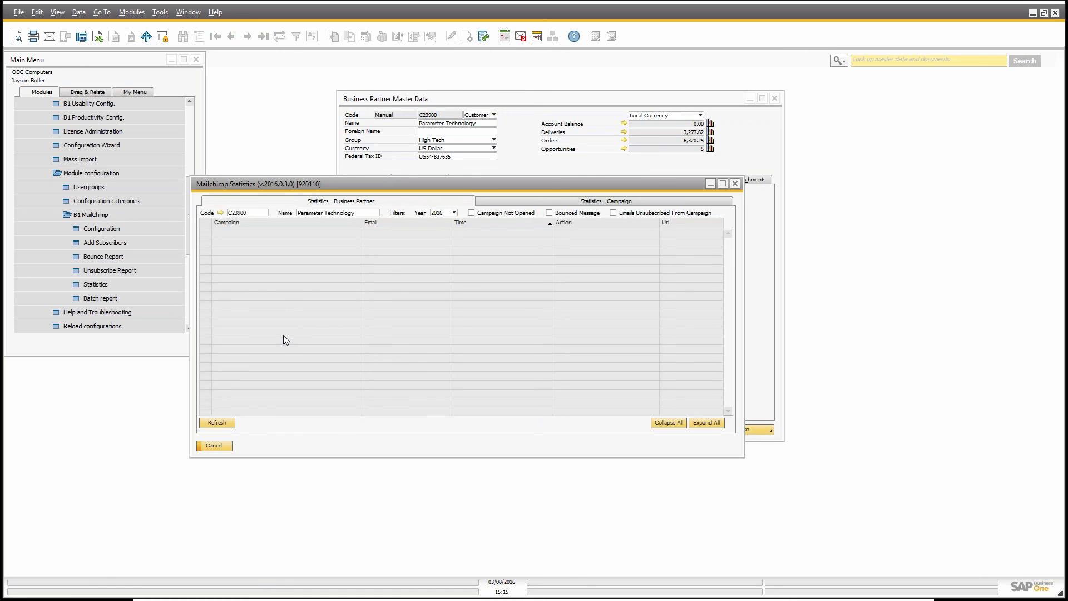
click(224, 450)
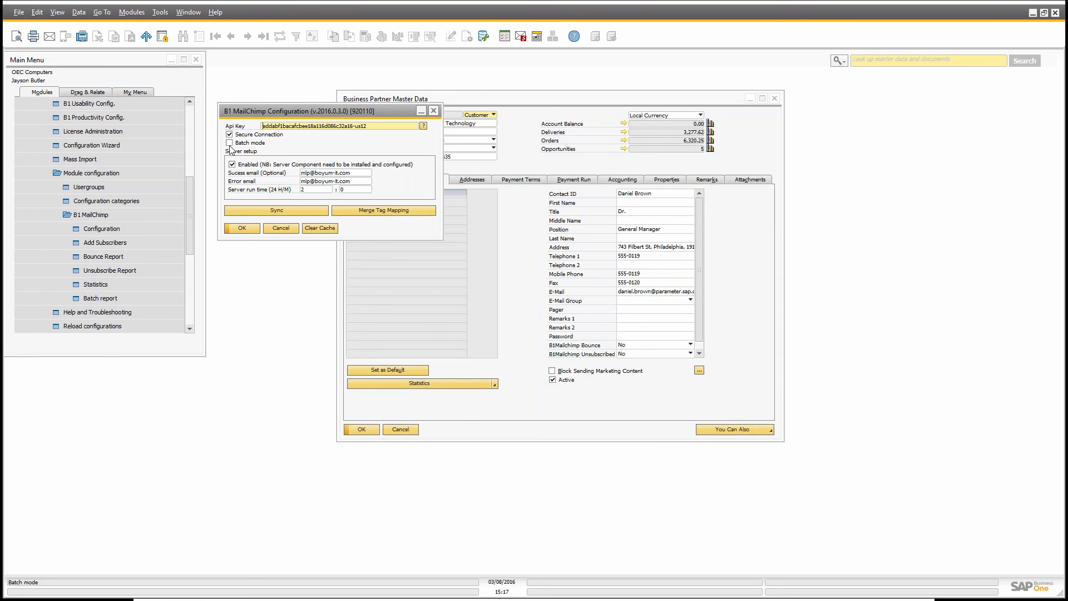
Step: View and close the batch report, then enable Batch mode in the B1 MailChimp configuration and save it
click(93, 299)
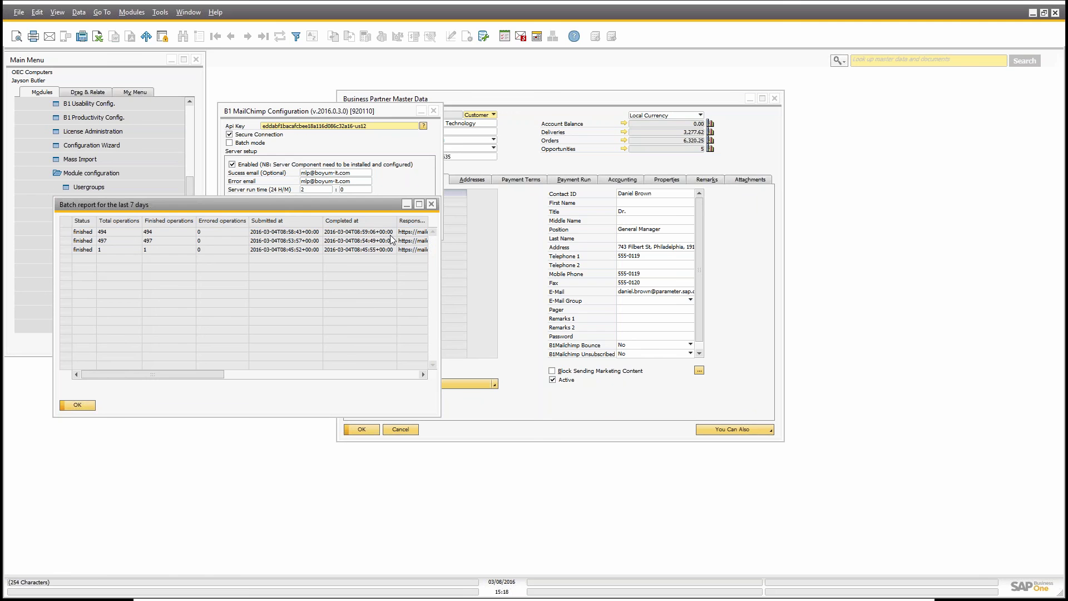
click(431, 204)
click(231, 143)
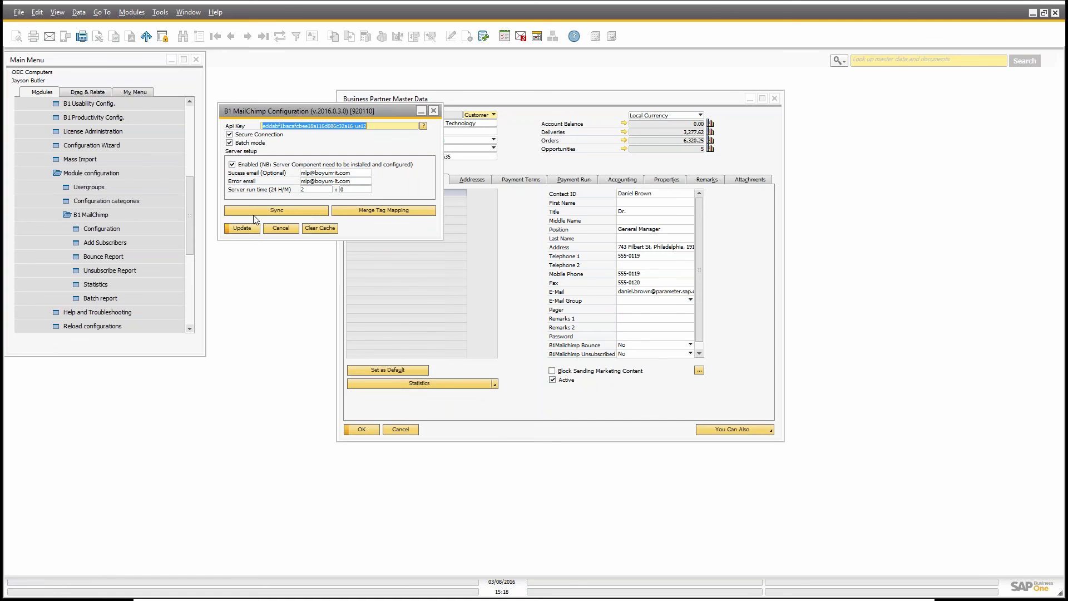
click(243, 228)
click(243, 228)
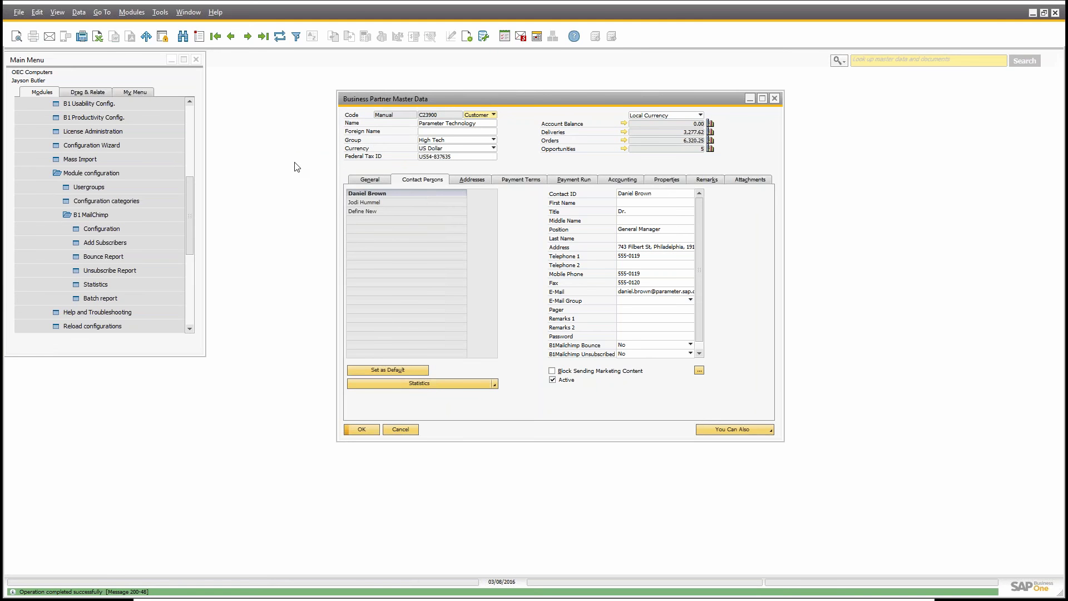
Step: Browse forward to the Aquent Systems business partner, rename it Aquent System and save, updating the name in open documents
key(ctrl+Page_Down)
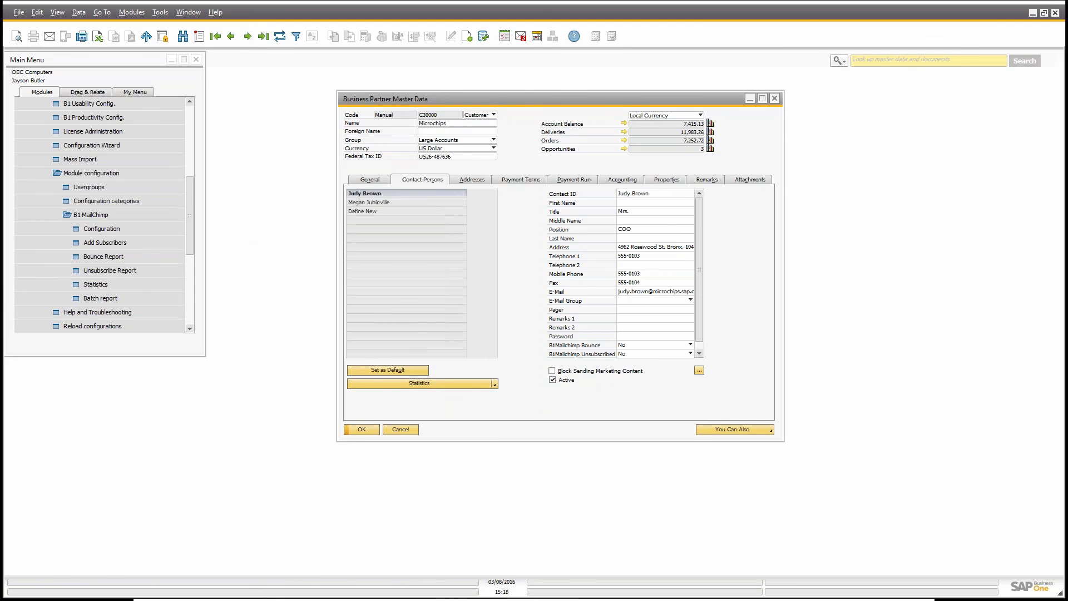
key(ctrl+Page_Down)
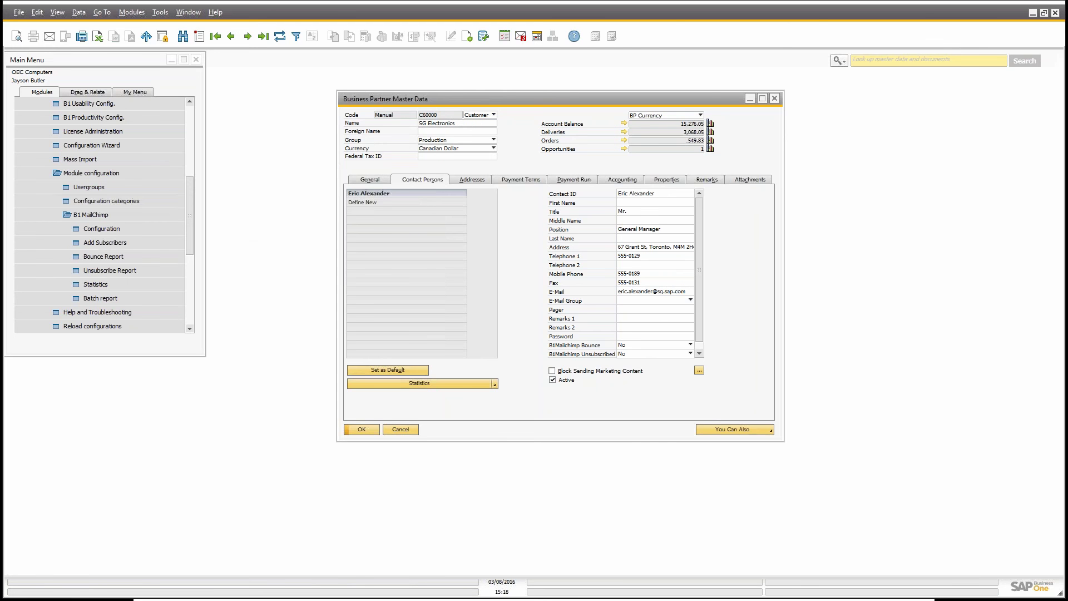
key(ctrl+Page_Down)
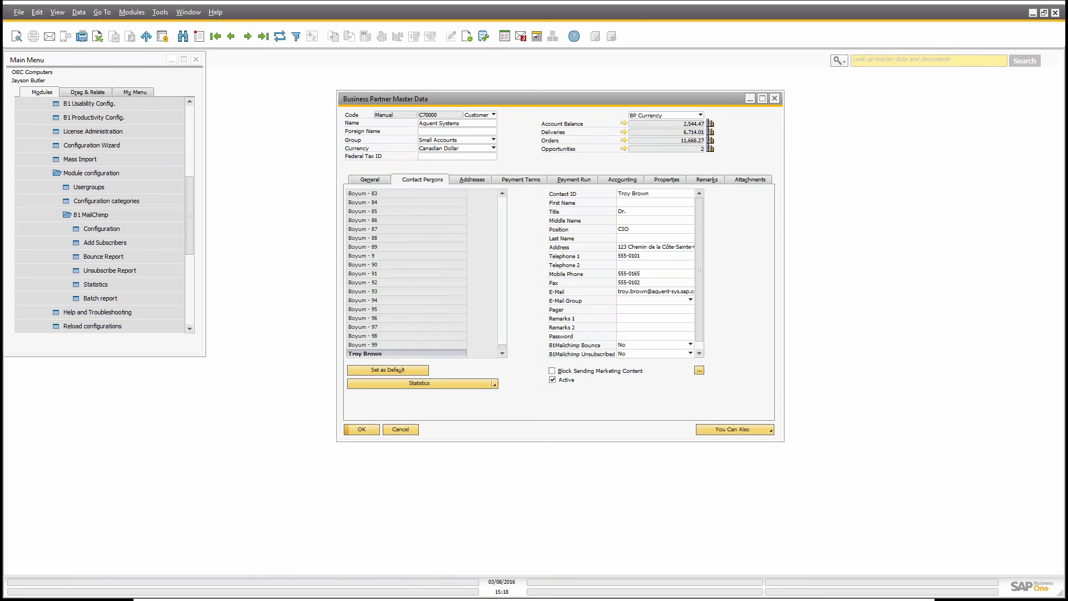
click(474, 123)
click(475, 124)
key(BackSpace)
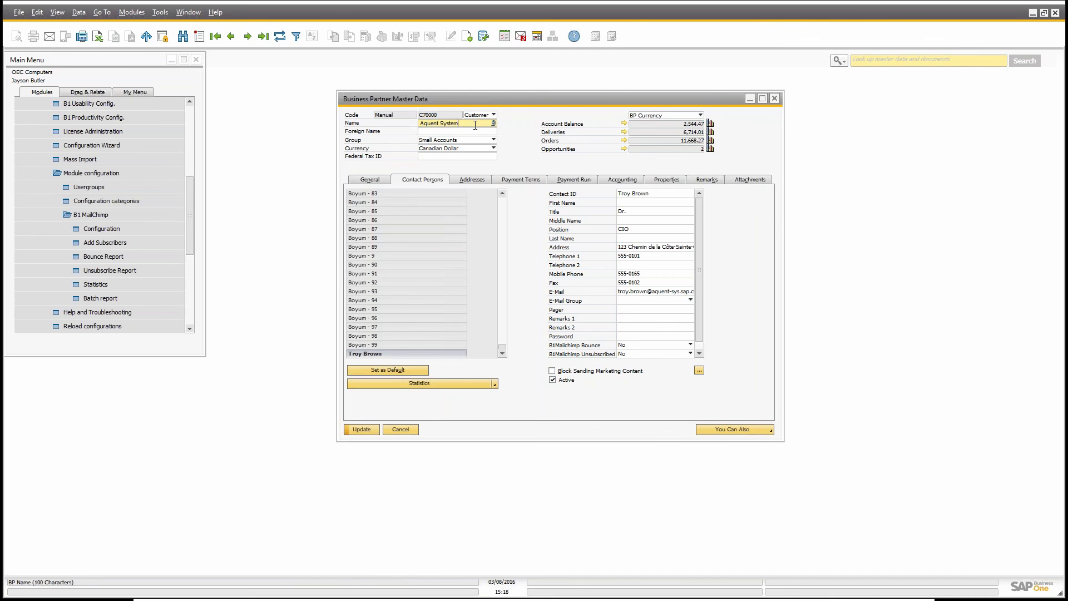
click(361, 429)
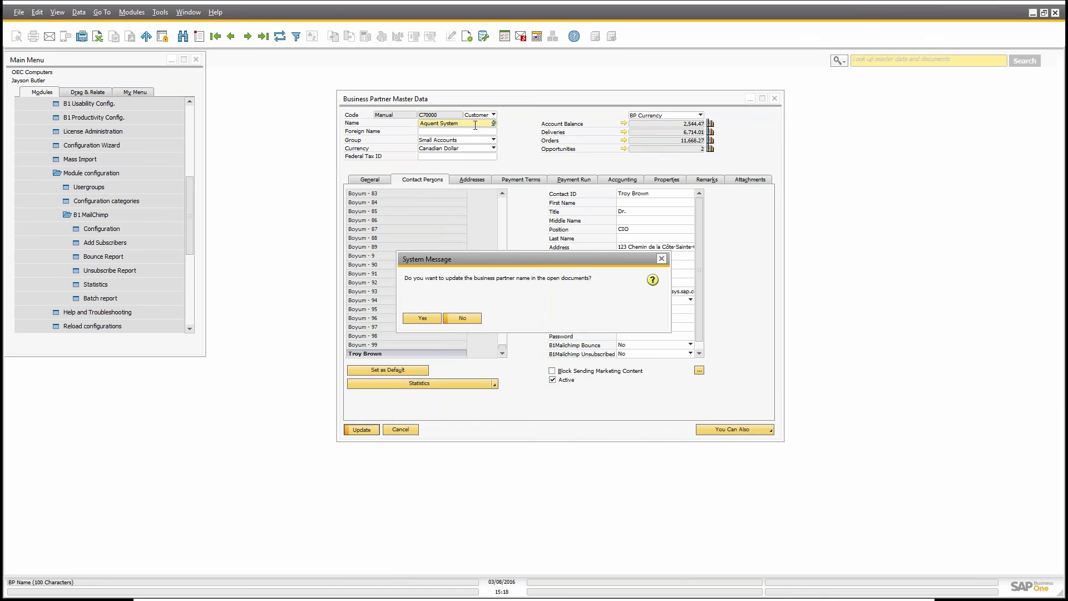
click(421, 315)
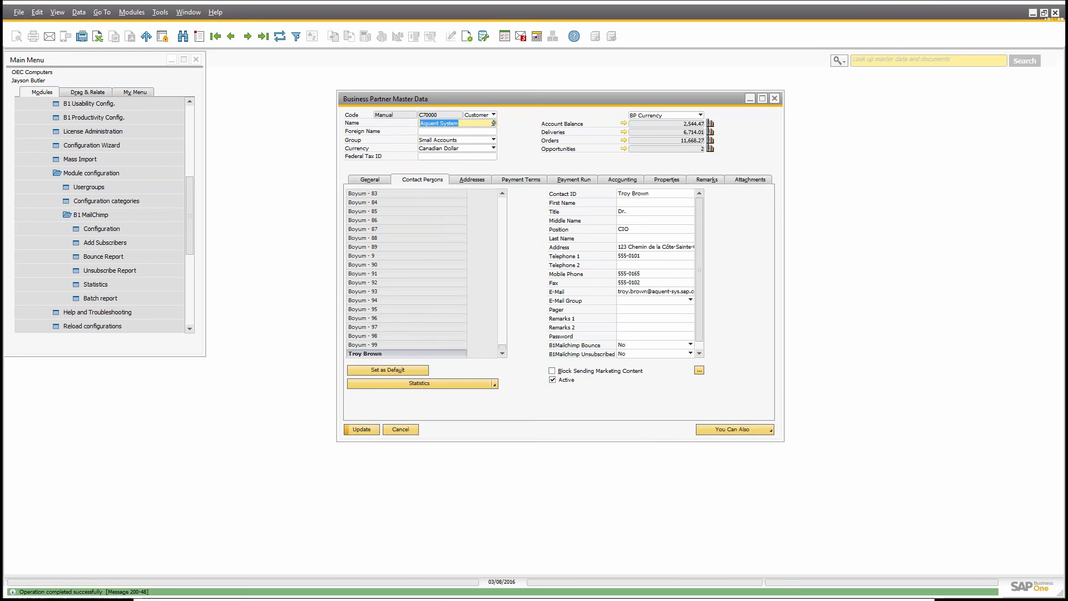
Step: Open the B1 MailChimp configuration and run a confirmed synchronization with MailChimp
click(89, 228)
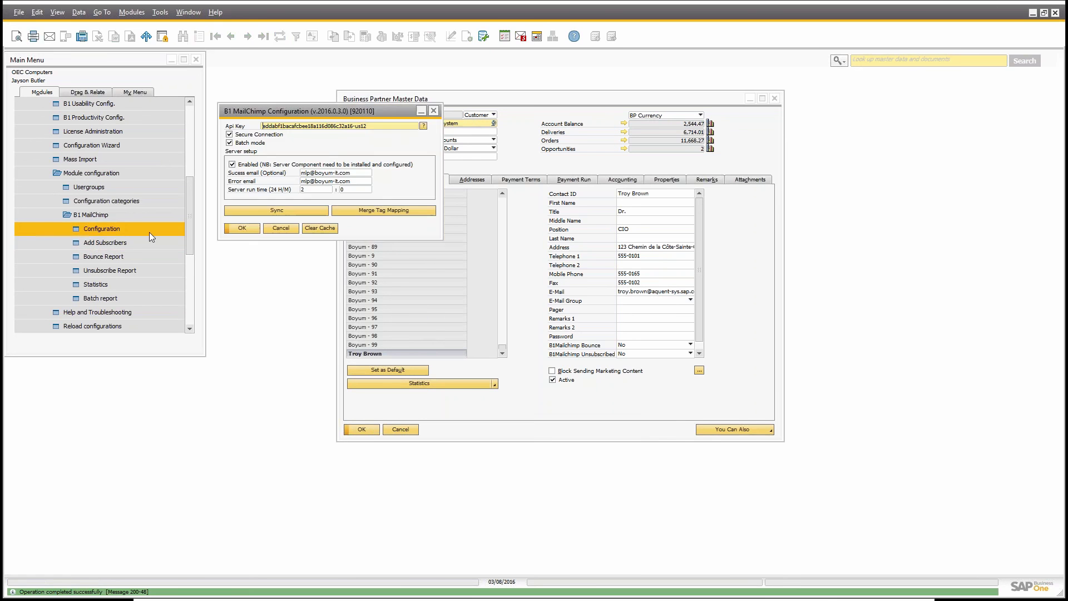
click(253, 212)
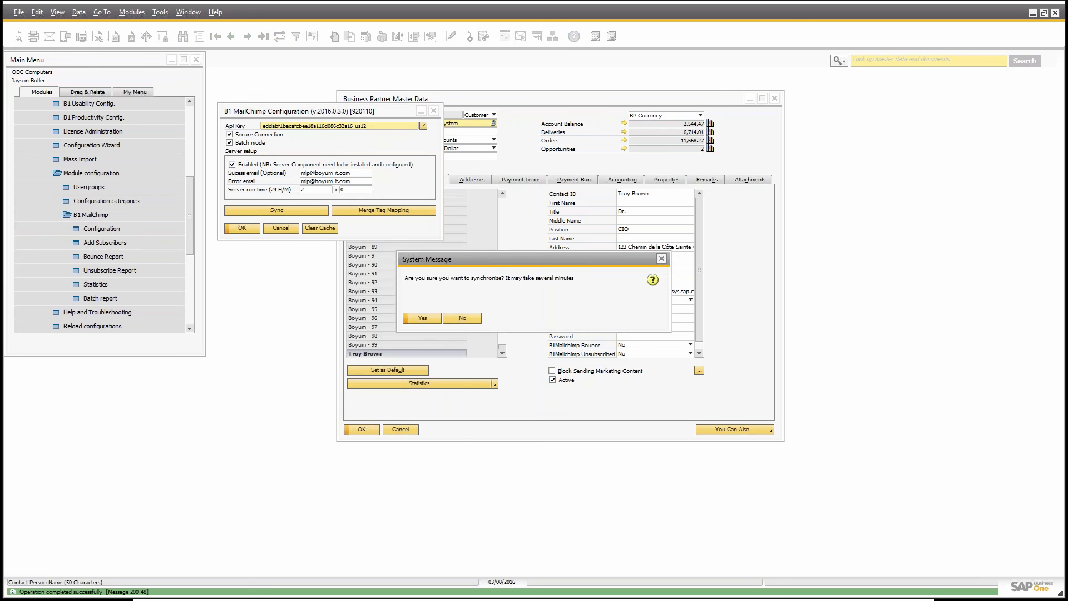
click(422, 319)
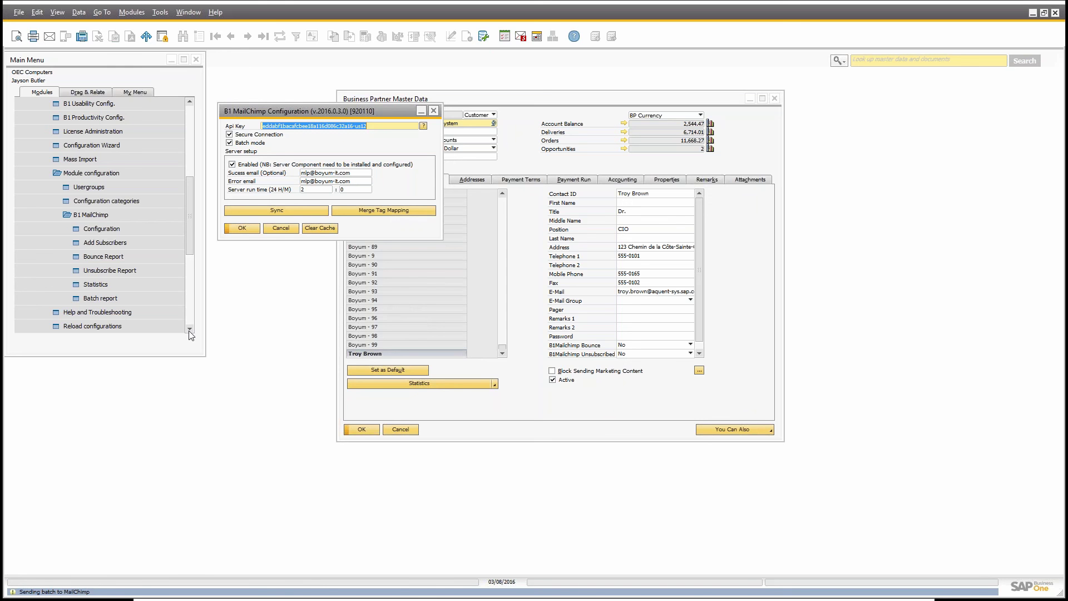
click(160, 321)
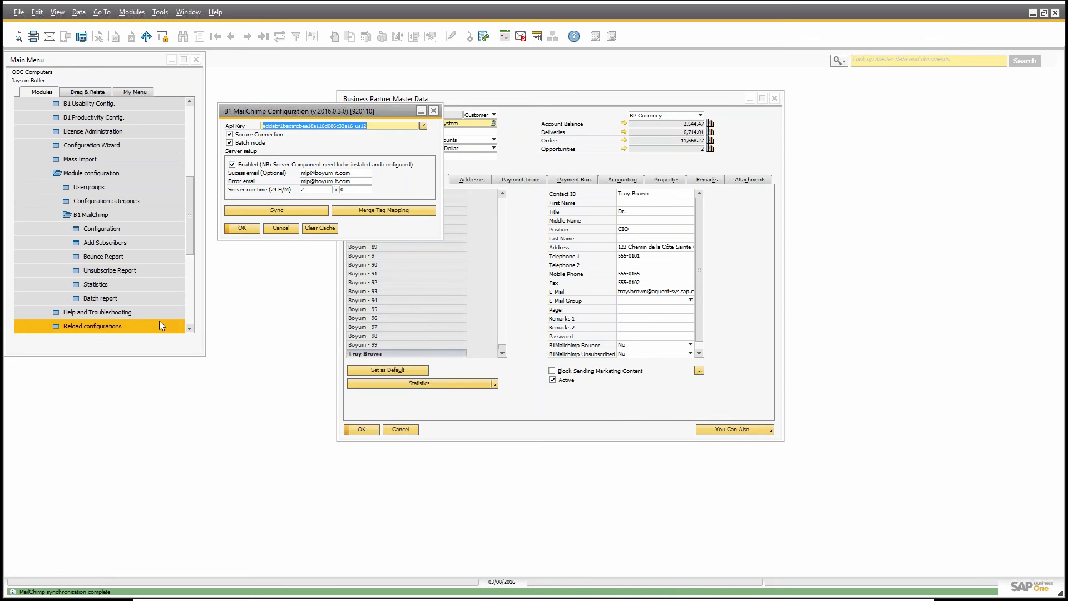
Step: Check the batch report for the last 7 days twice, closing it each time, and close the B1 MailChimp configuration
click(122, 299)
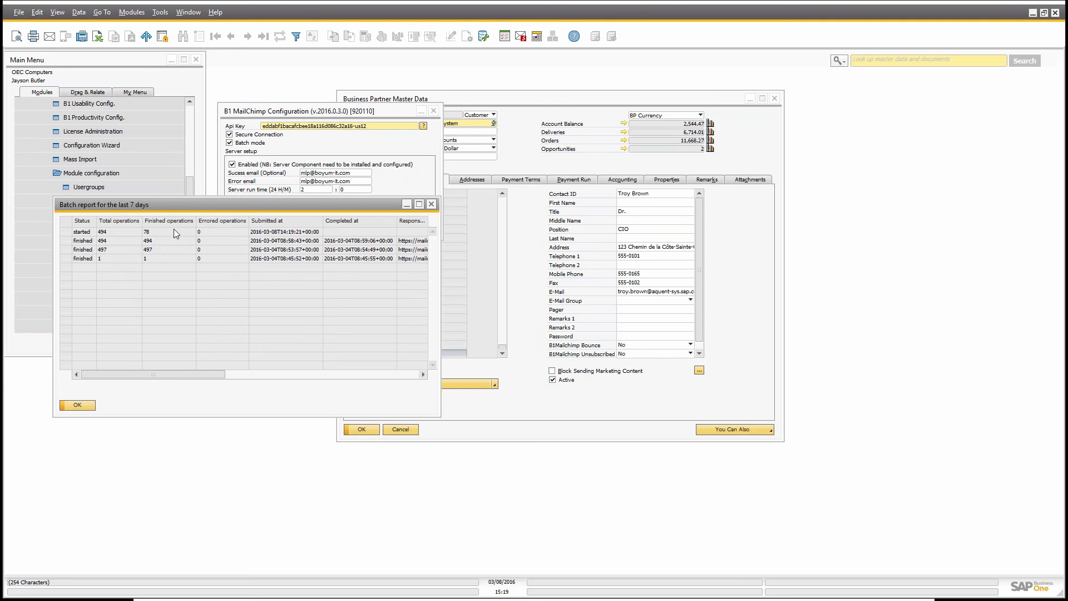
click(78, 406)
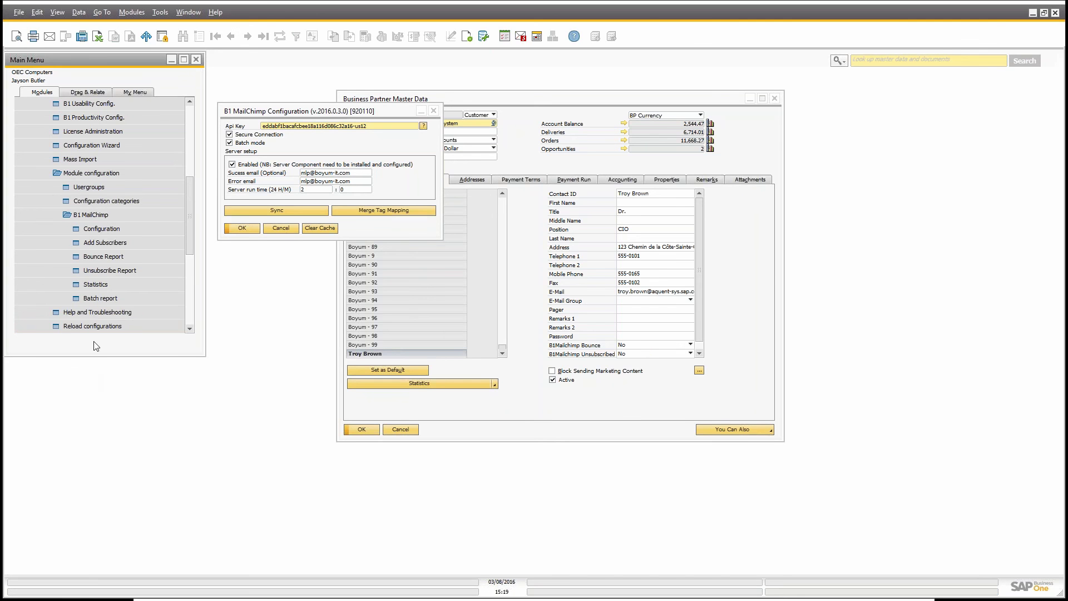
click(94, 297)
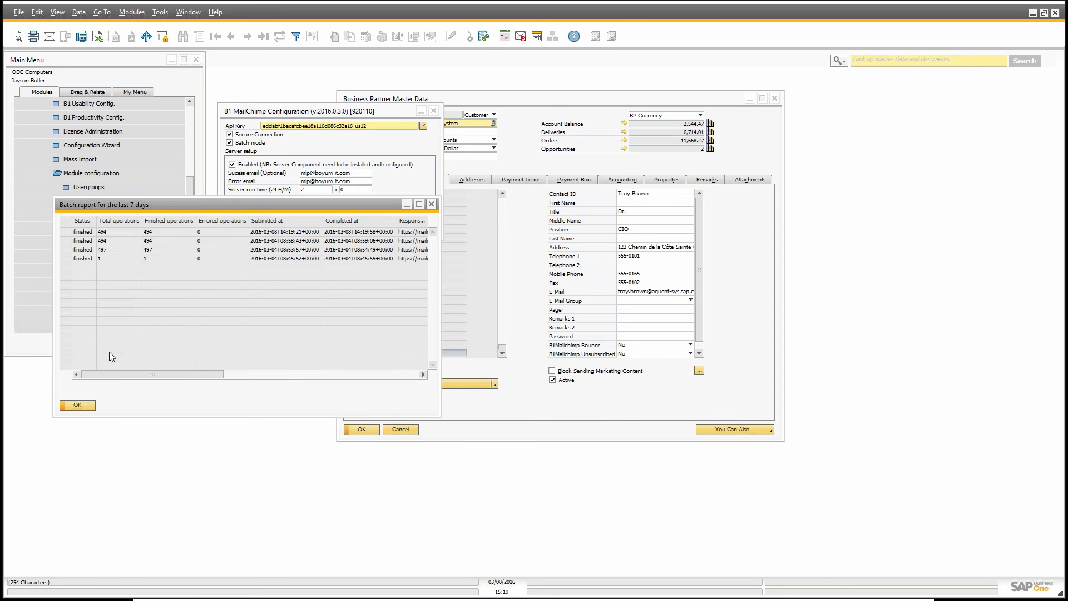
click(84, 406)
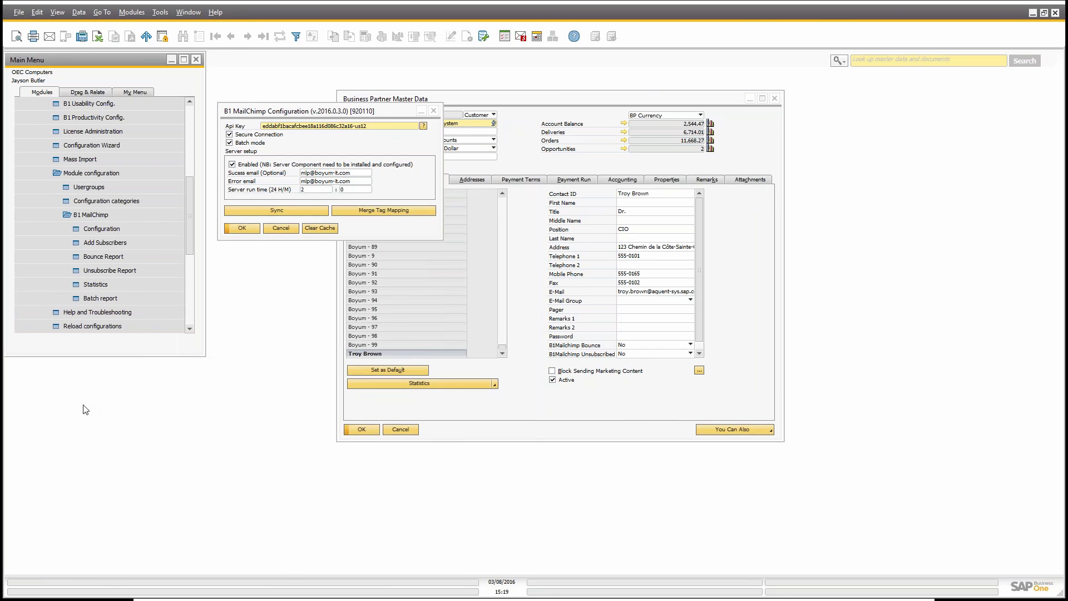
click(280, 228)
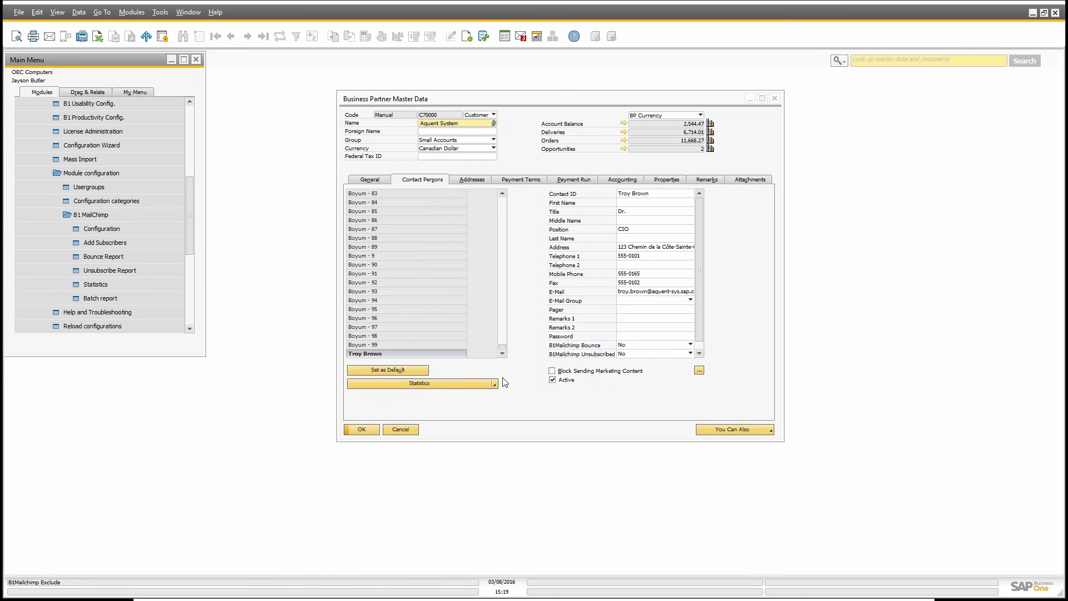
Step: Set B1Mailchimp Exclude to Yes for Aquent System's CIO contact person and confirm unsubscribing the contact
scroll(482, 252, down, 1)
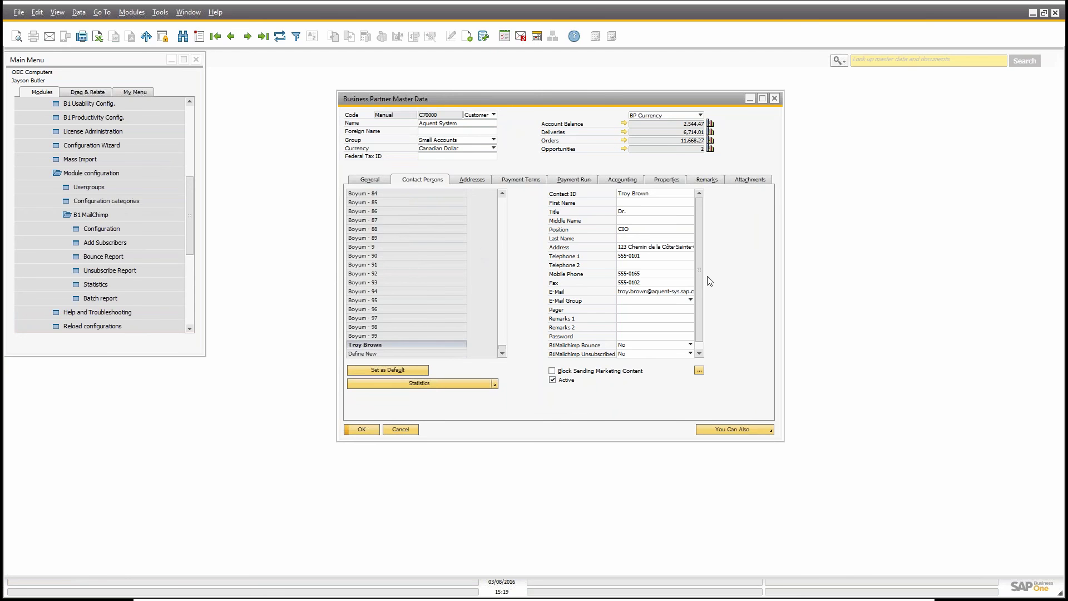
scroll(699, 281, down, 1)
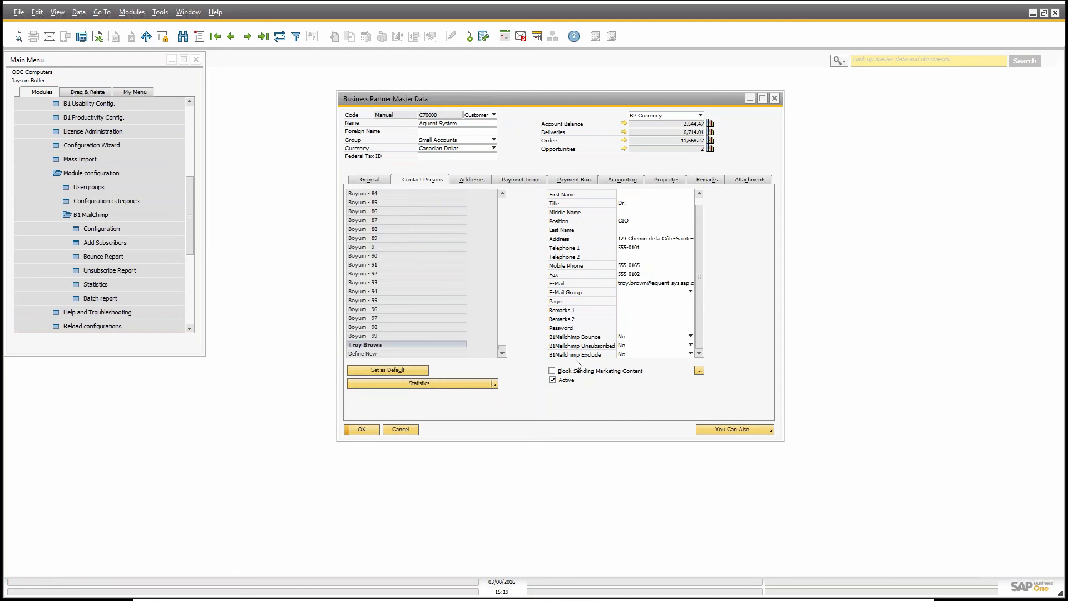
click(625, 354)
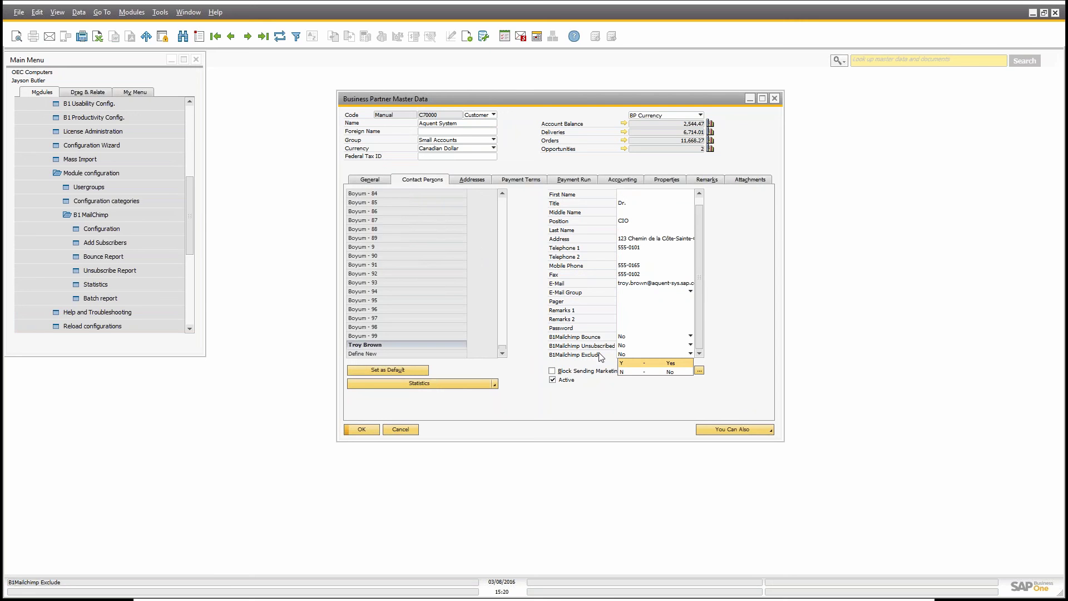
click(623, 361)
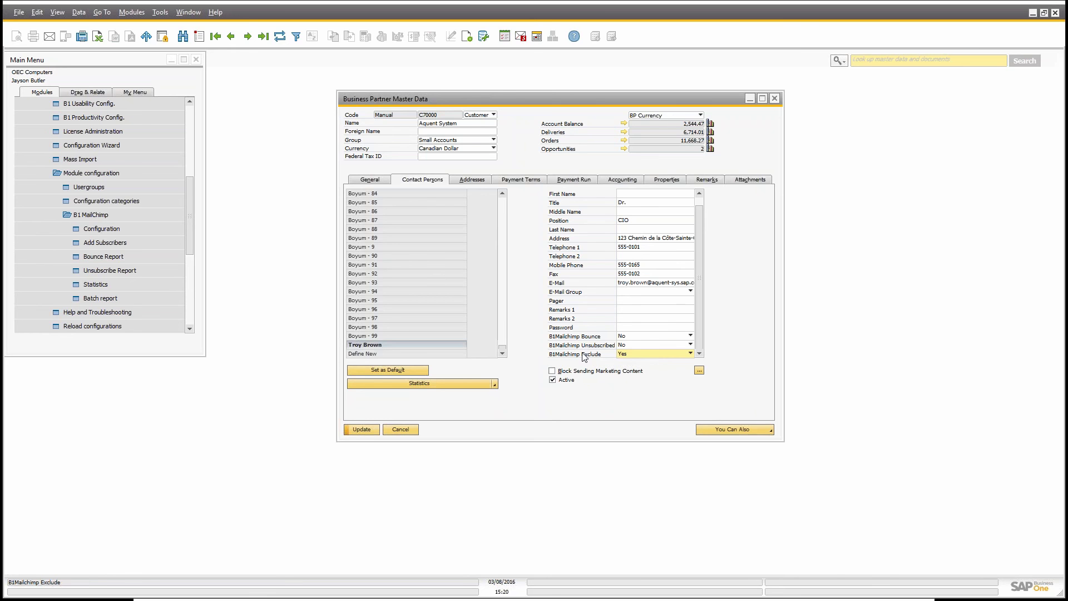
click(631, 350)
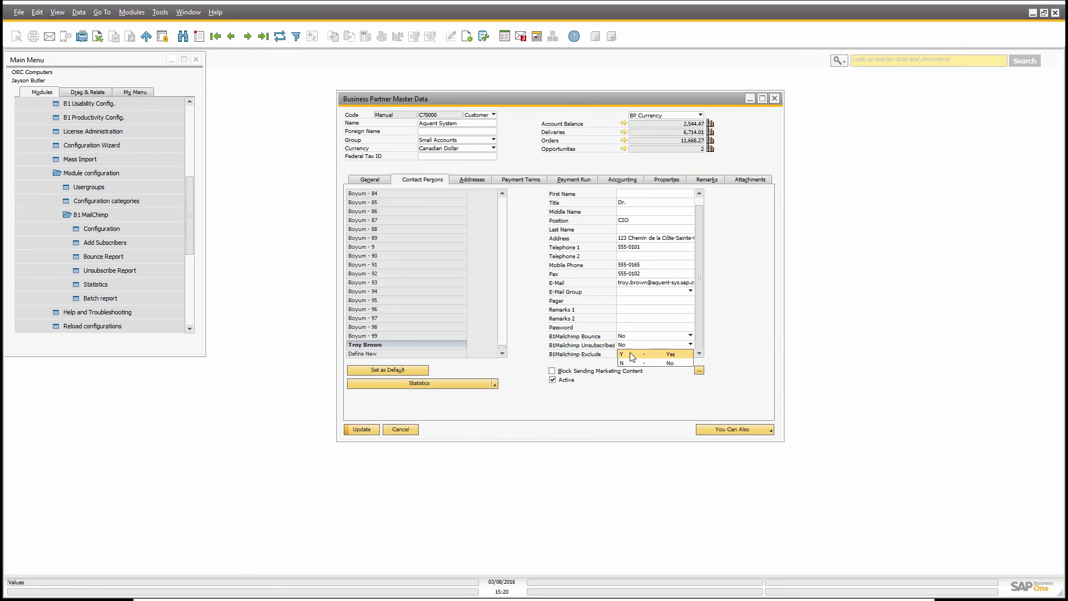
click(632, 357)
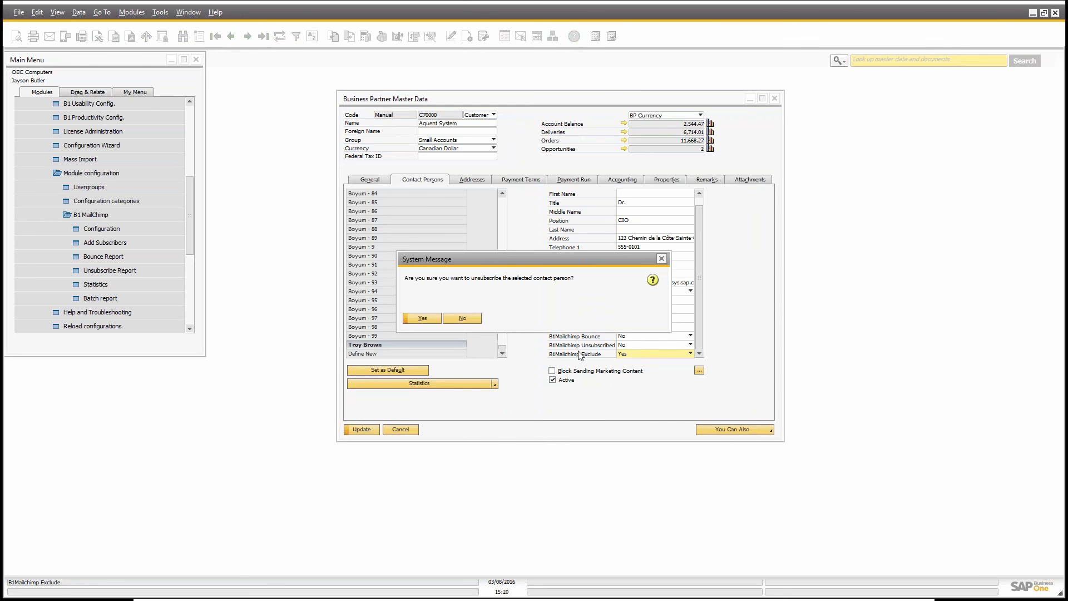
click(422, 319)
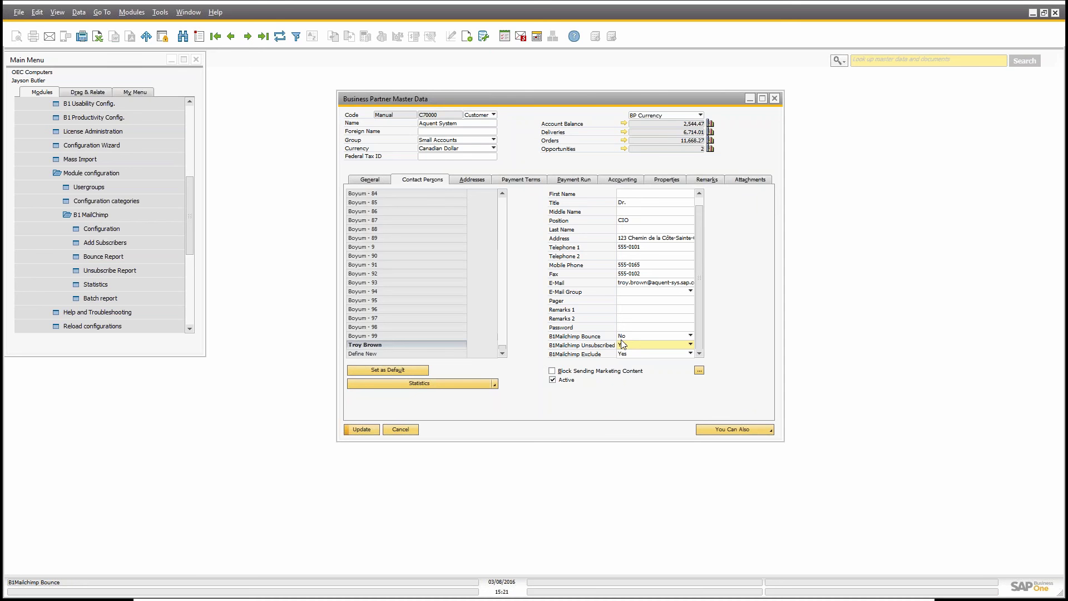
click(56, 327)
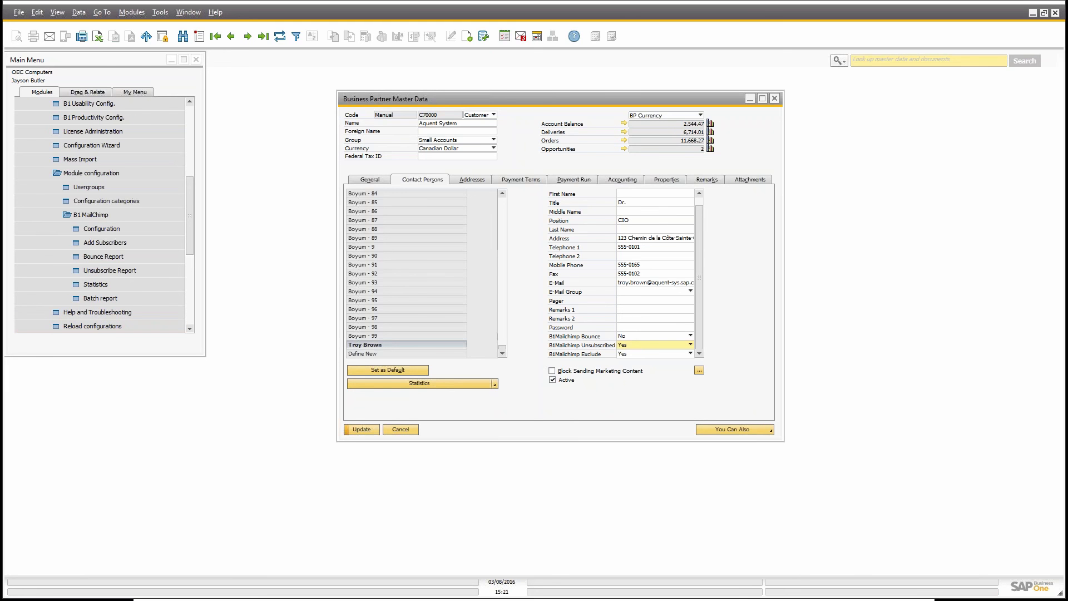